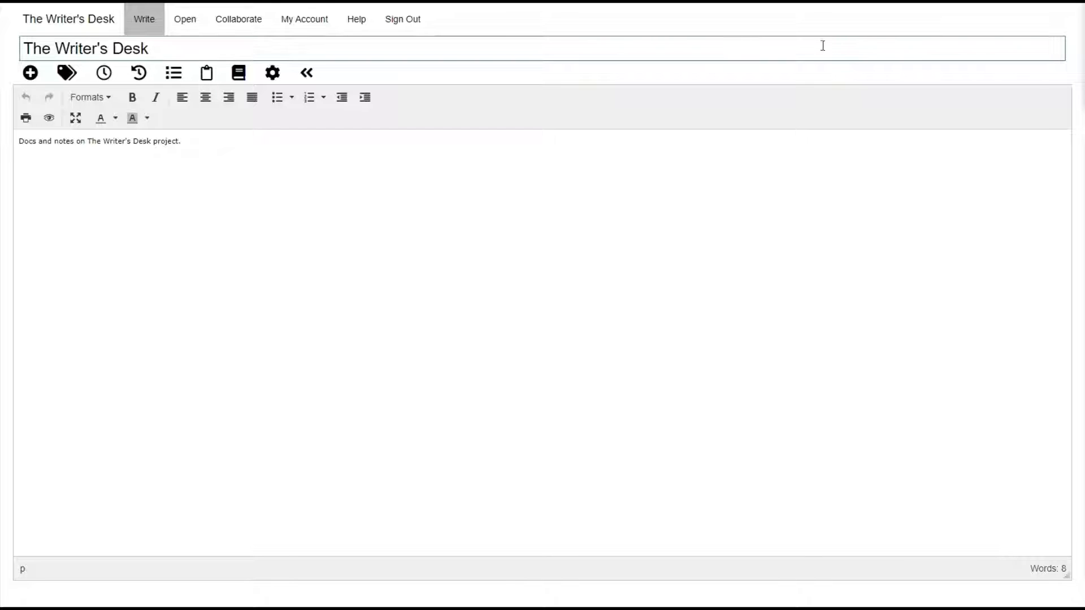
Open the Collaborate invite form from the top menu.
left_click(229, 32)
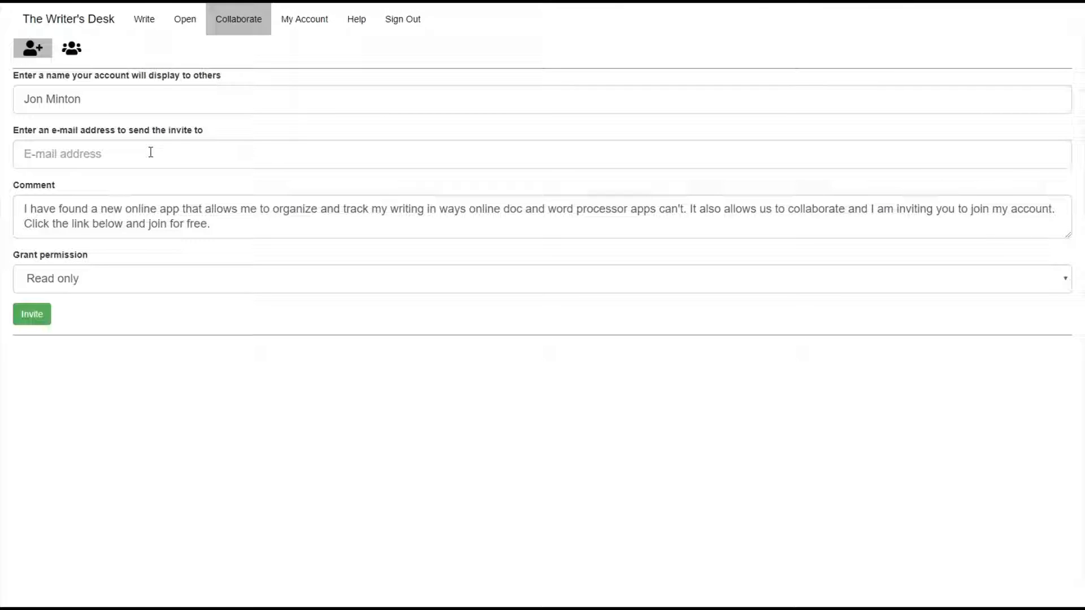
Invite the collaborator's e-mail address with Read only permission and the default comment.
left_click(172, 101)
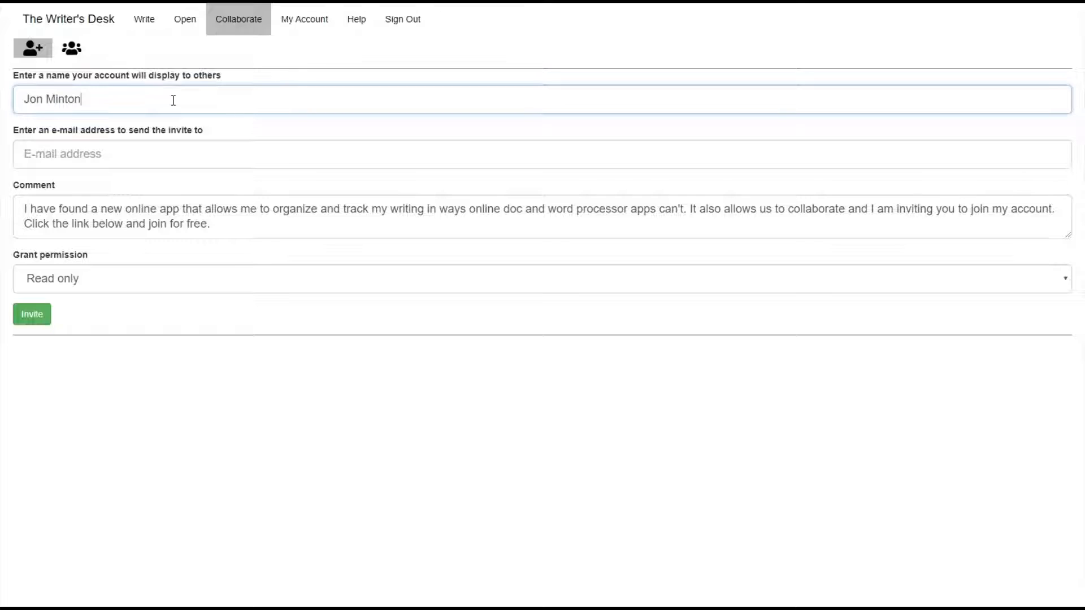
left_click(154, 157)
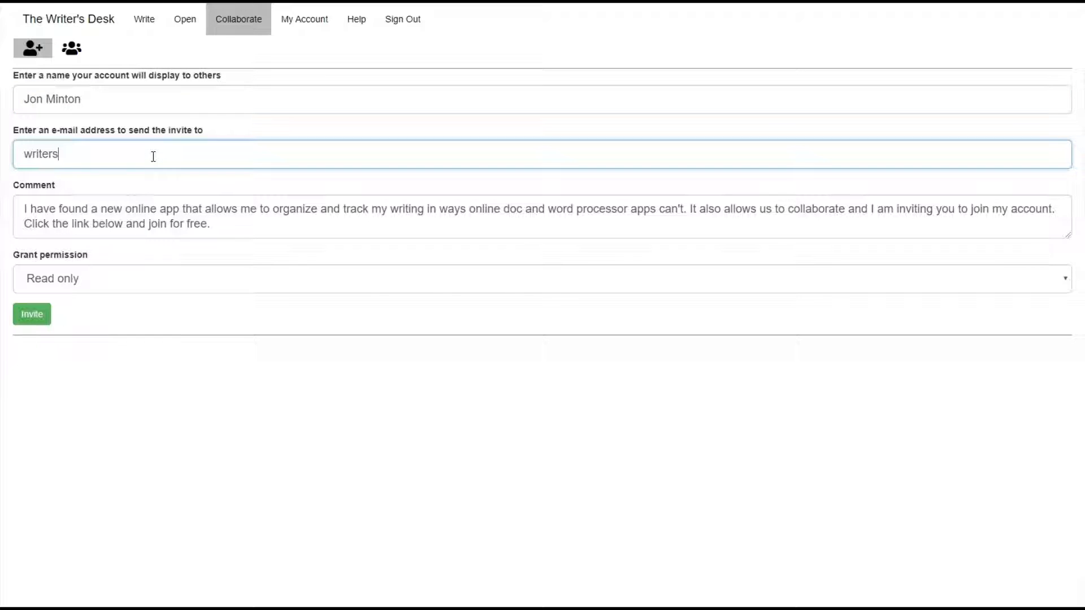
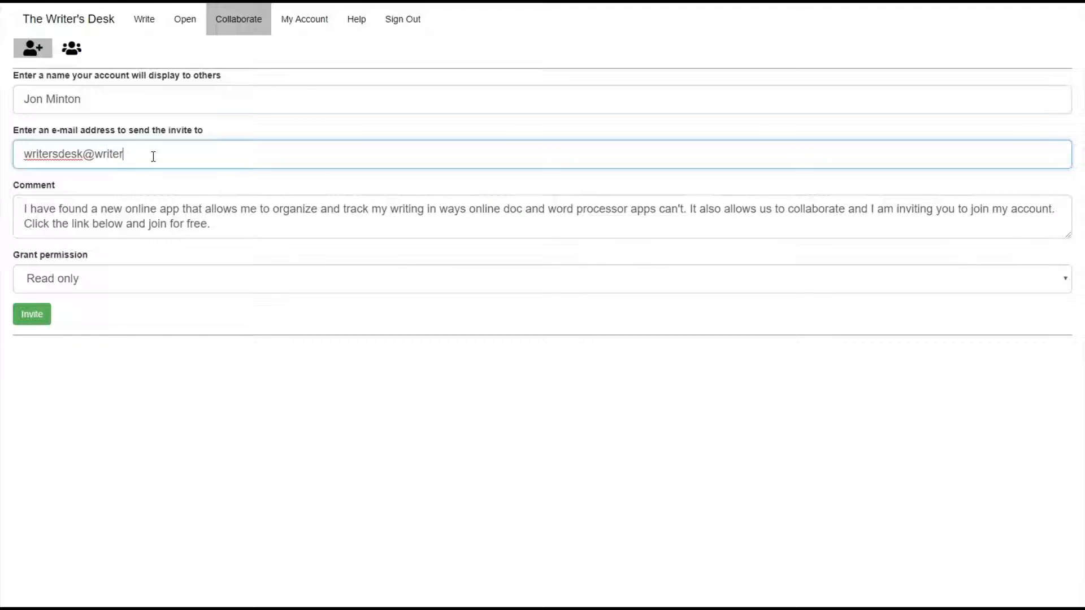
key("Tab")
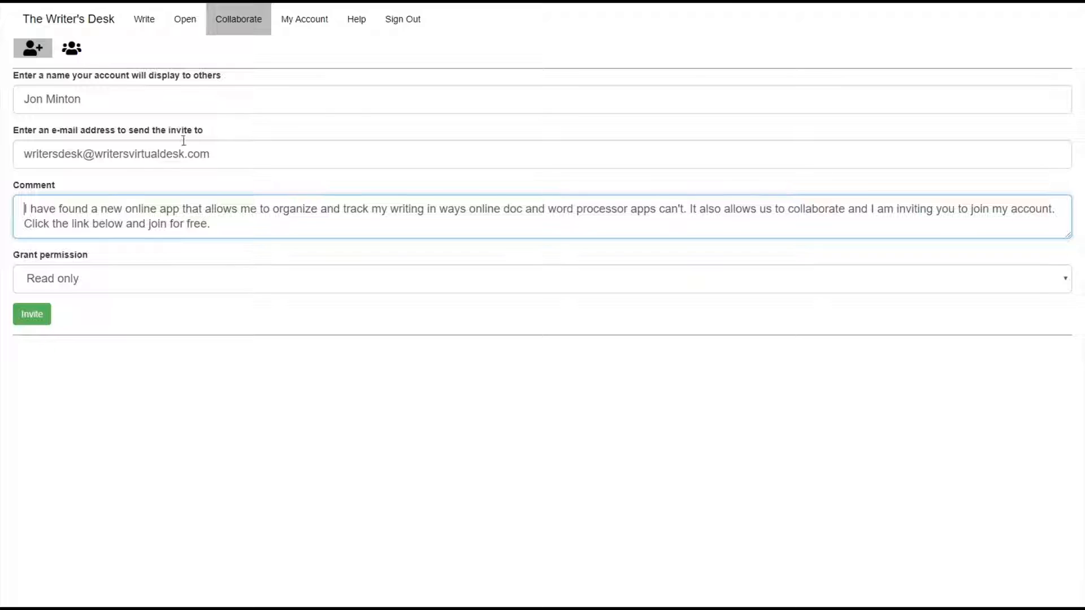
left_click(1066, 281)
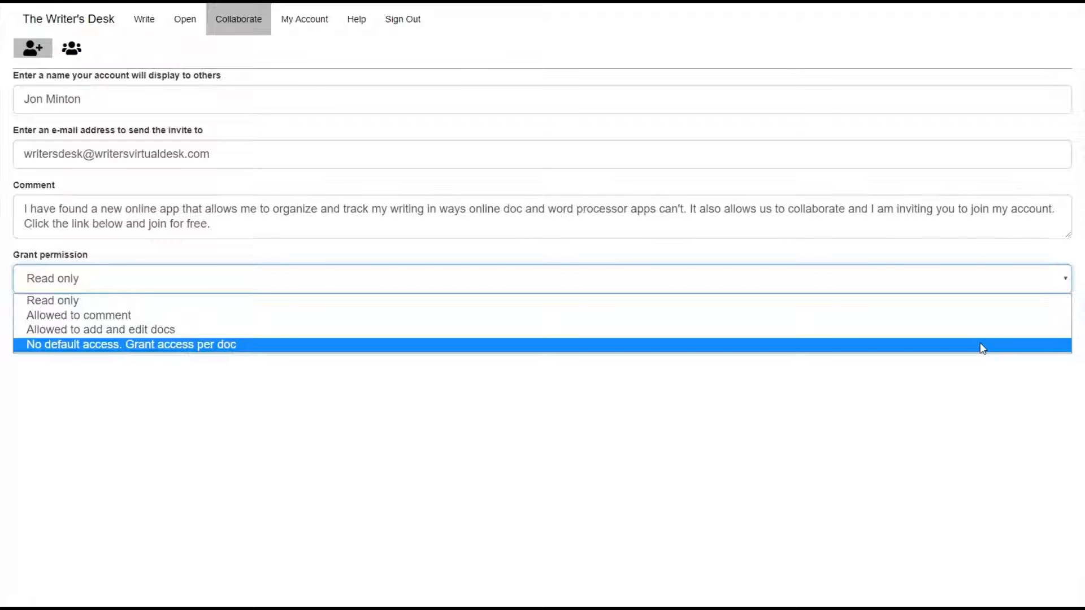
left_click(996, 304)
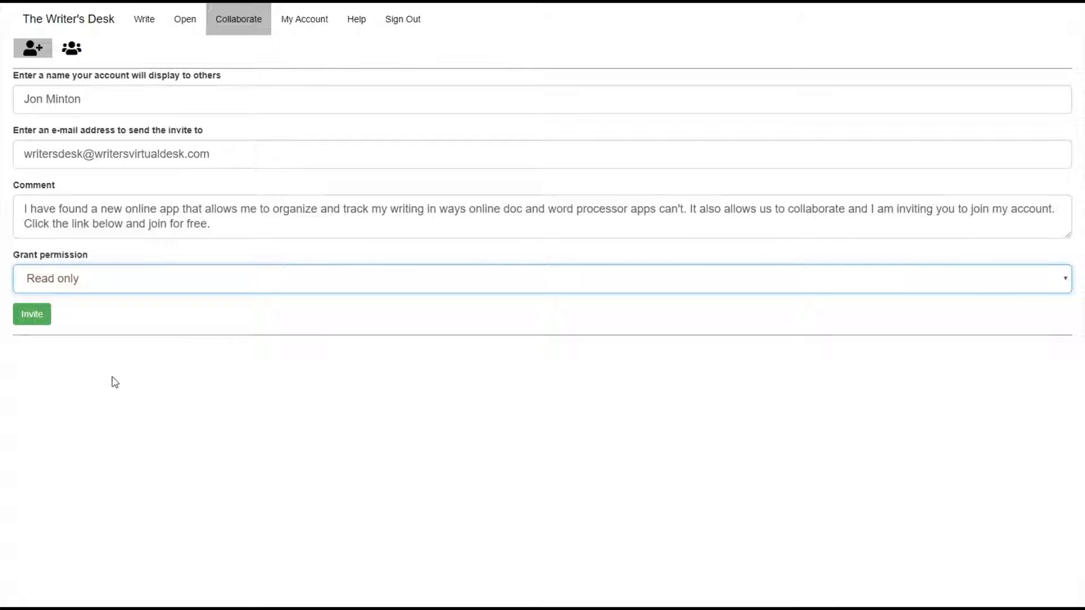
left_click(31, 320)
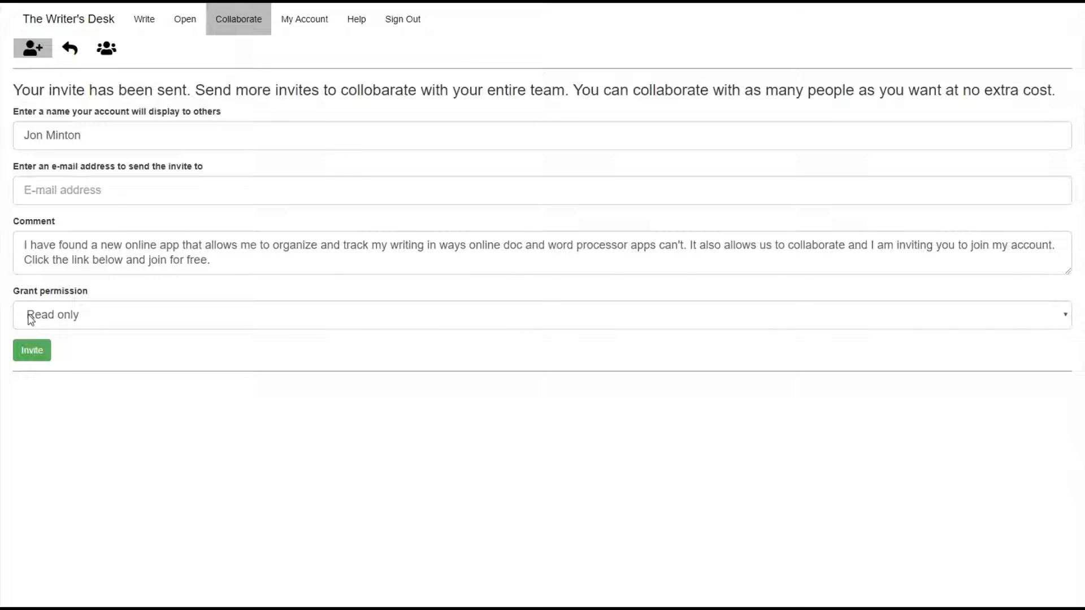
Sign out of the owner's account and follow the registration link in the invite e-mail.
left_click(405, 22)
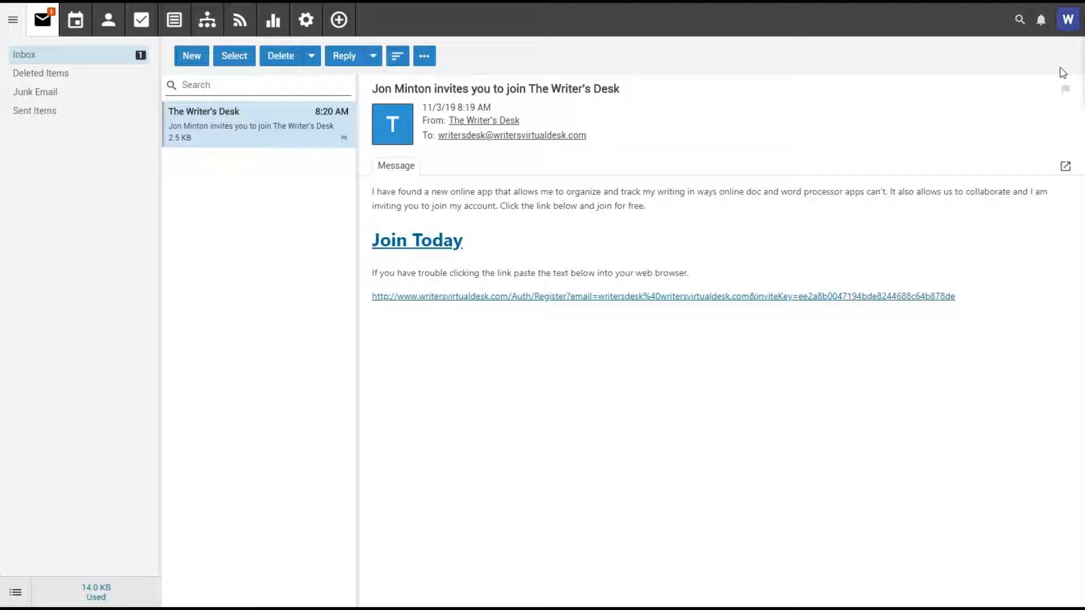
left_click(814, 297)
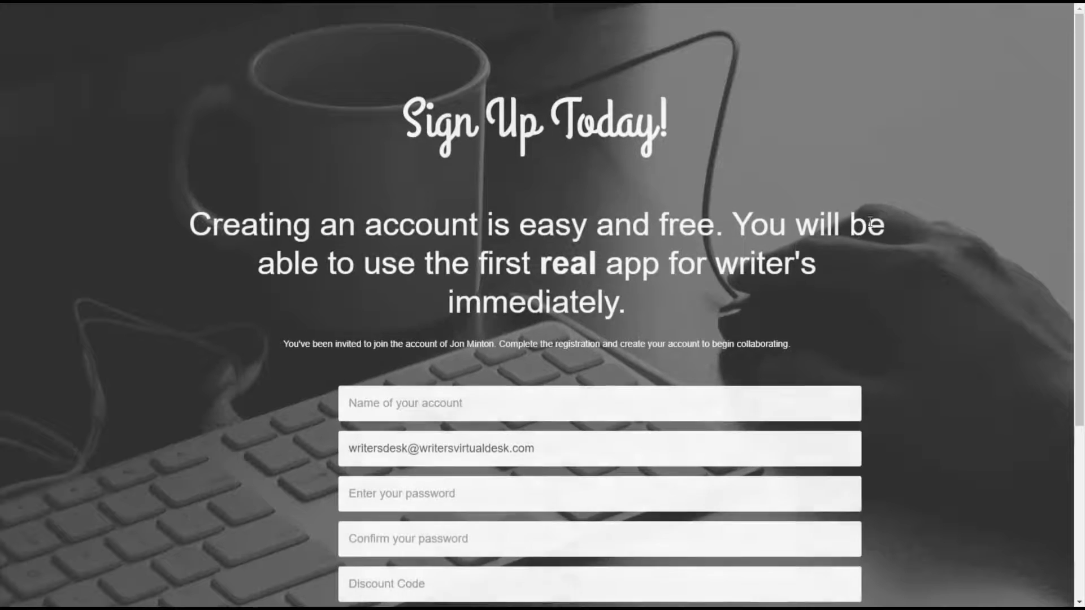
Fill in the new account name and the password twice, then create the collaborator account.
scroll(984, 208, "down", 1)
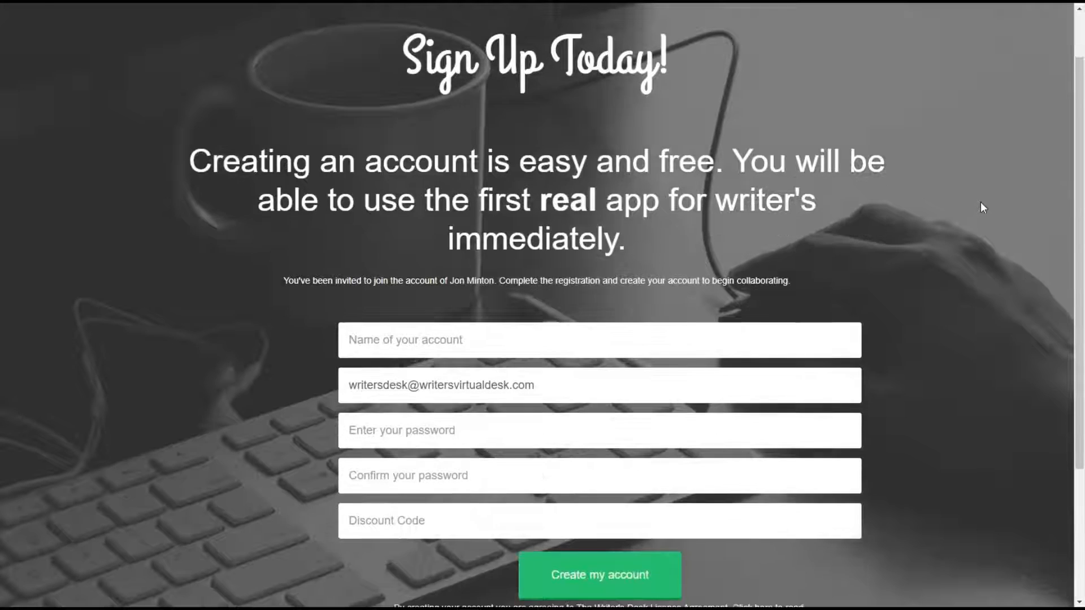
scroll(983, 208, "down", 1)
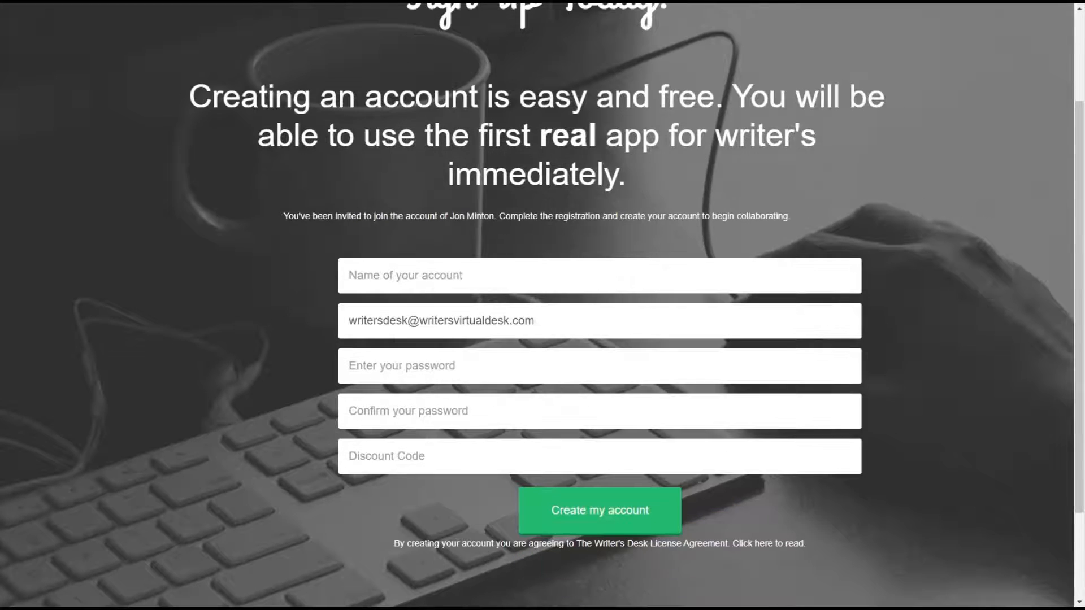
left_click(510, 276)
type("Writ")
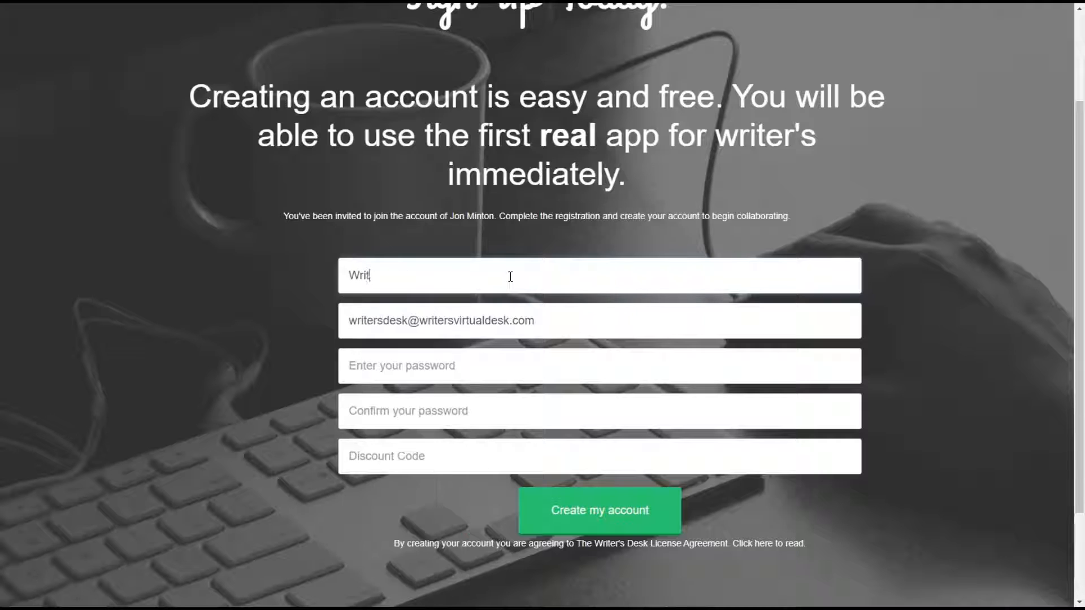
type("ers Desk")
key("Tab")
key("Tab")
type("123")
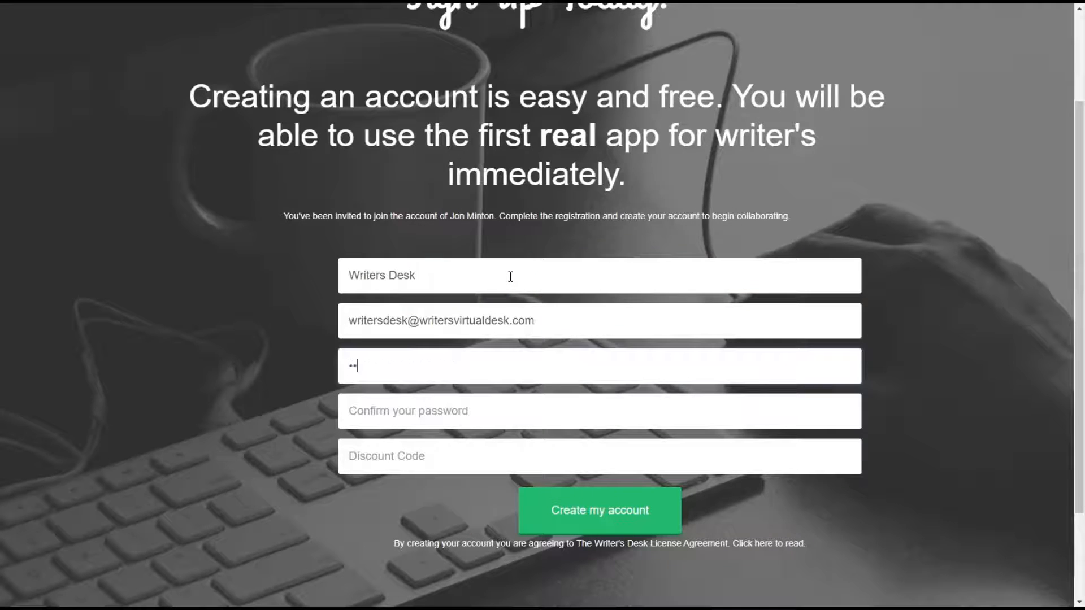
key("Tab")
type("123")
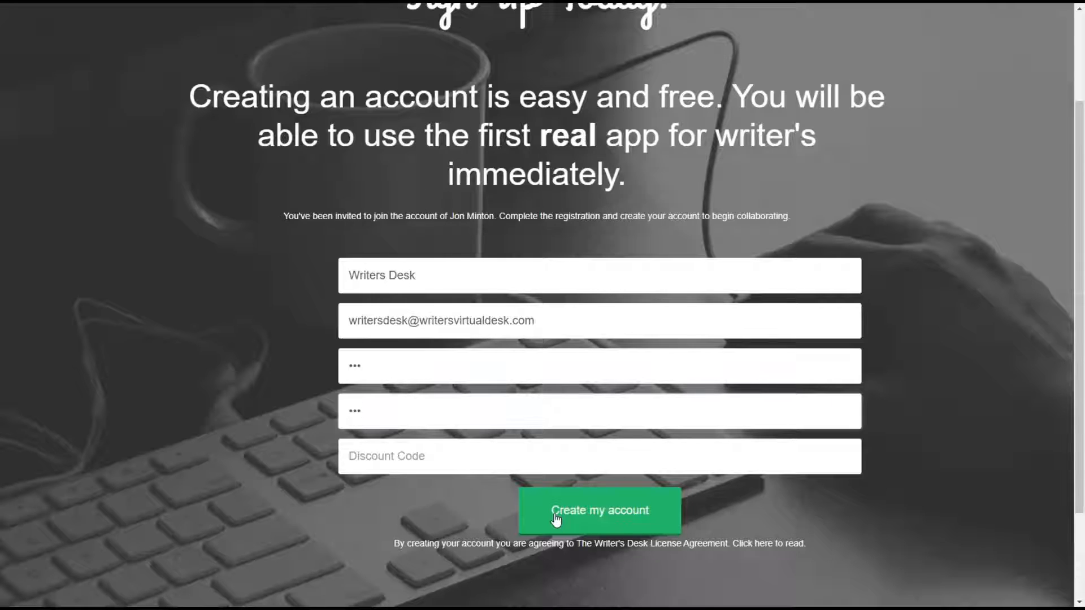
left_click(556, 519)
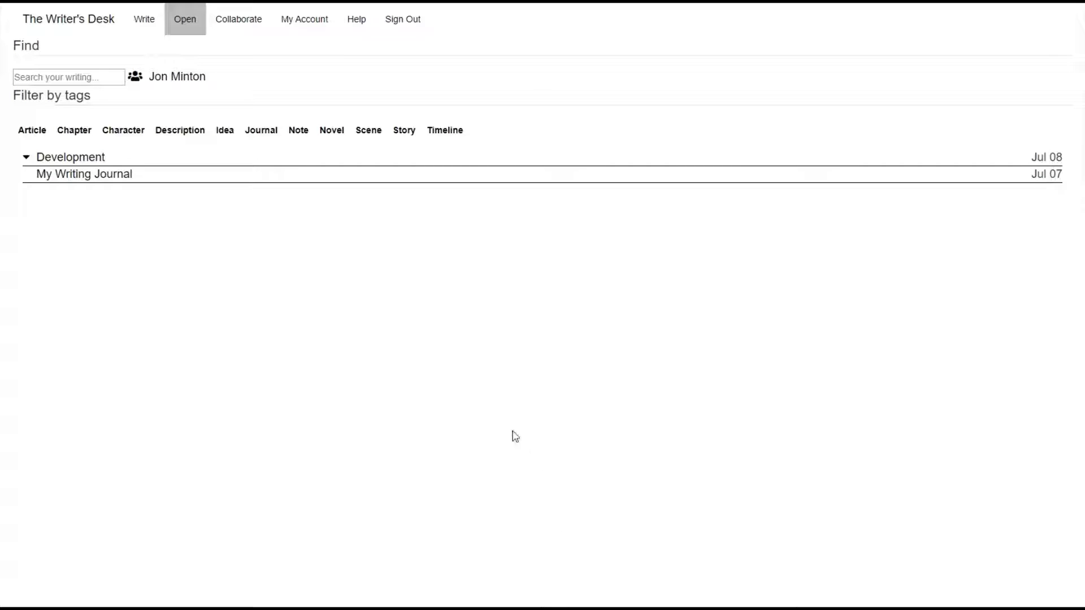
Expand Development and The Writer's Desk, switch to the owner's writing, and open the document.
left_click(26, 158)
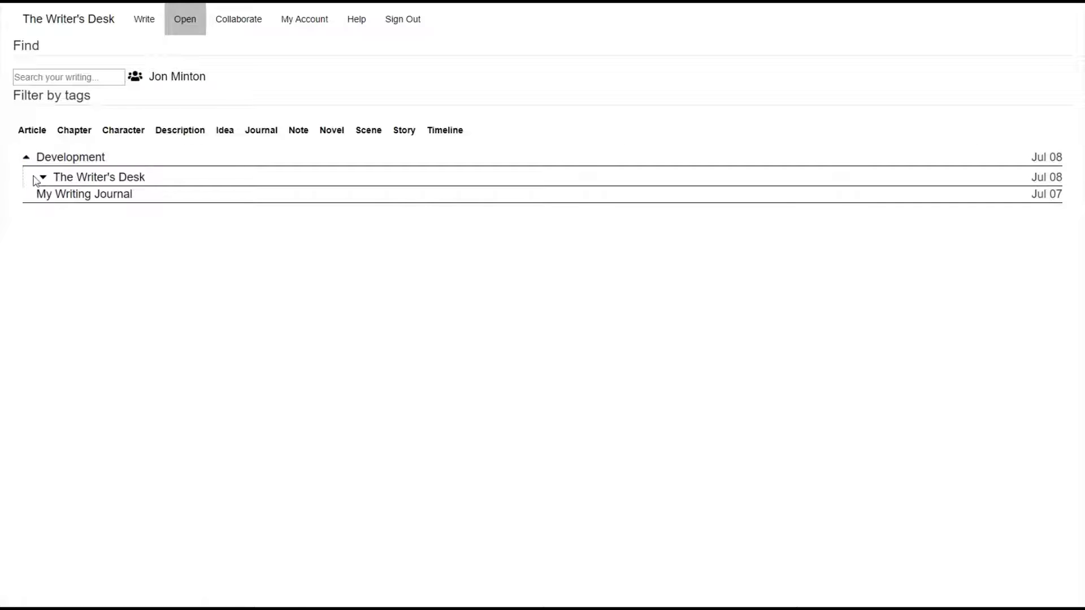
left_click(42, 178)
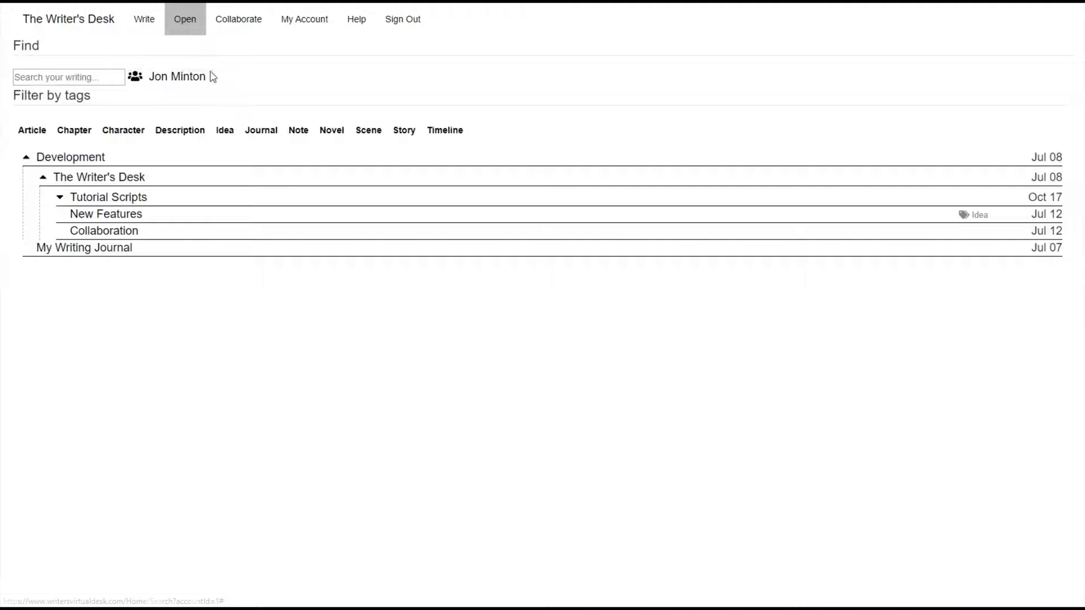
left_click(174, 85)
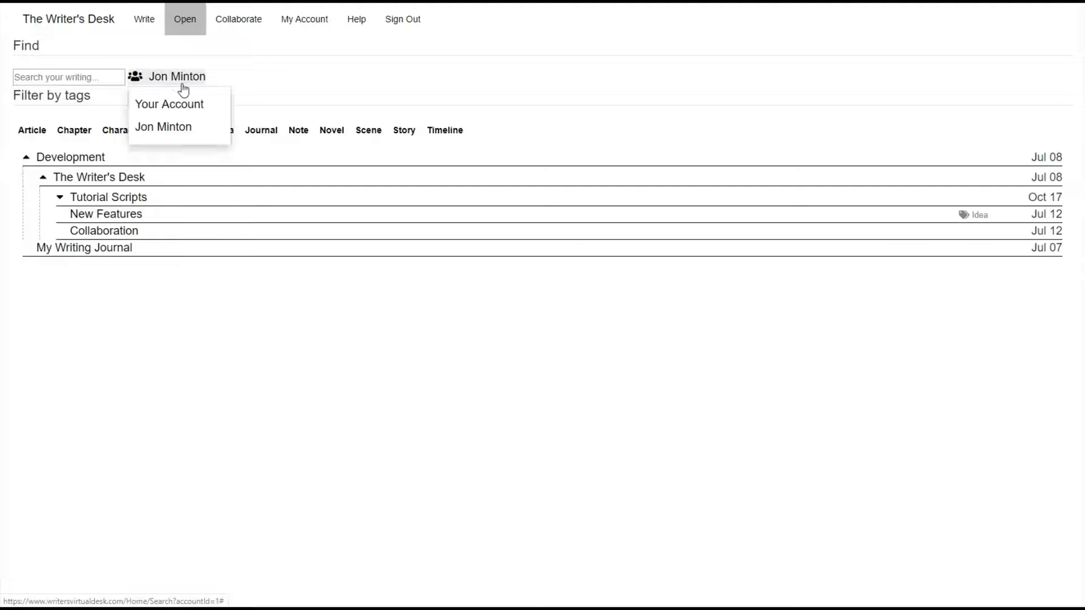
left_click(185, 112)
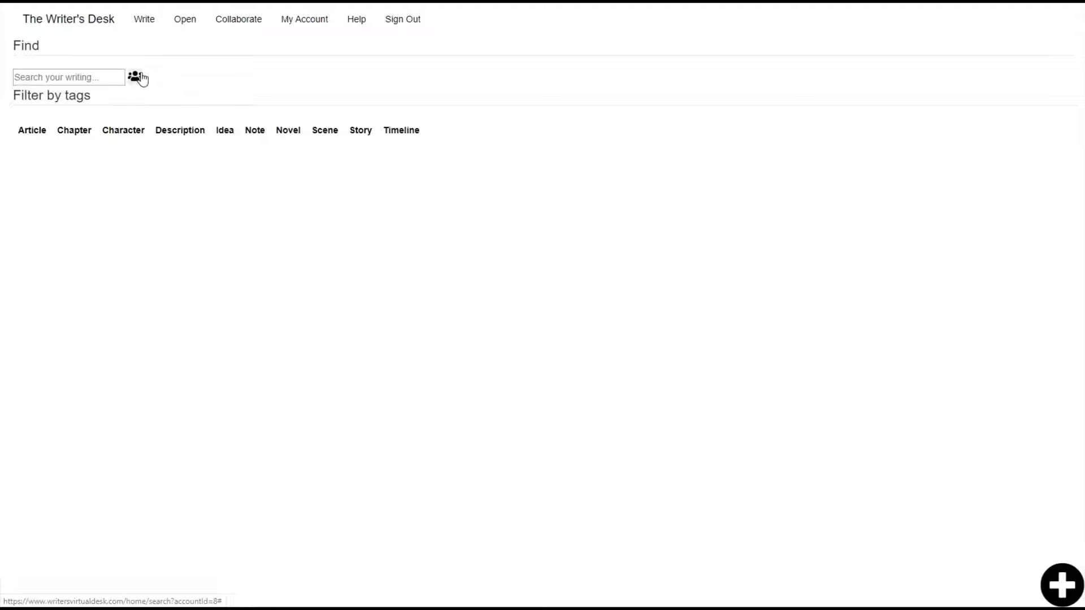
left_click(139, 78)
left_click(175, 129)
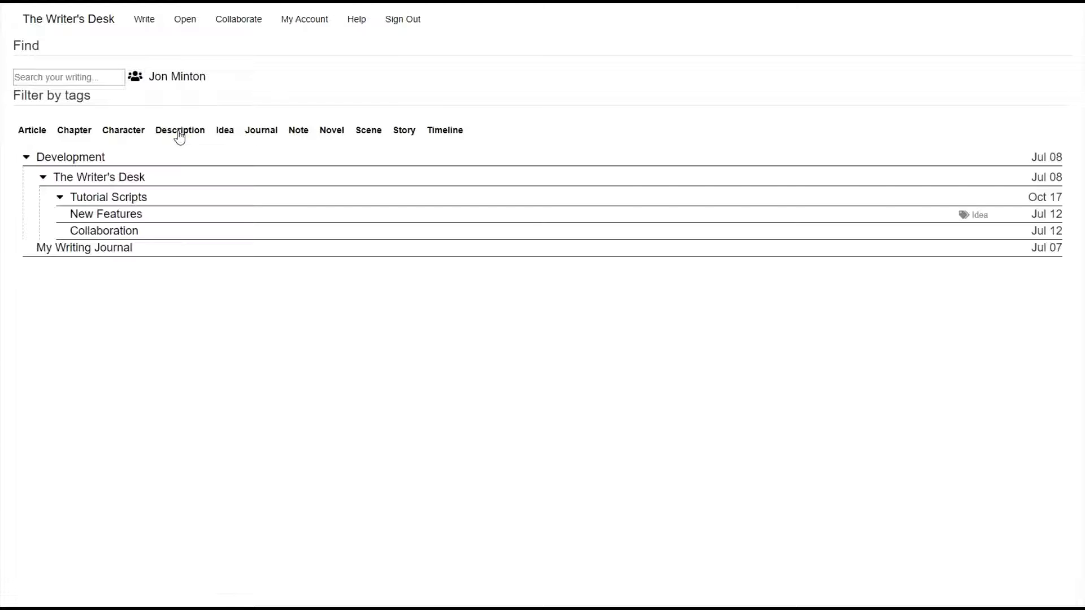
left_click(117, 178)
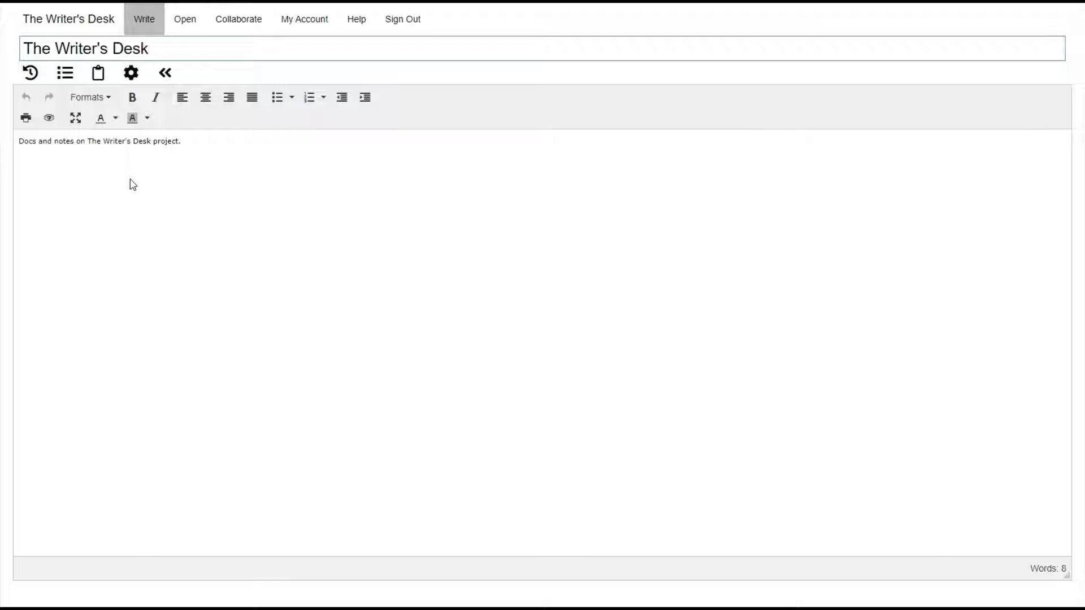
Try selecting text and toggling the Outline panel, then sign out of the collaborator account.
left_click_drag(212, 145, 153, 142)
left_click(204, 143)
left_click(66, 78)
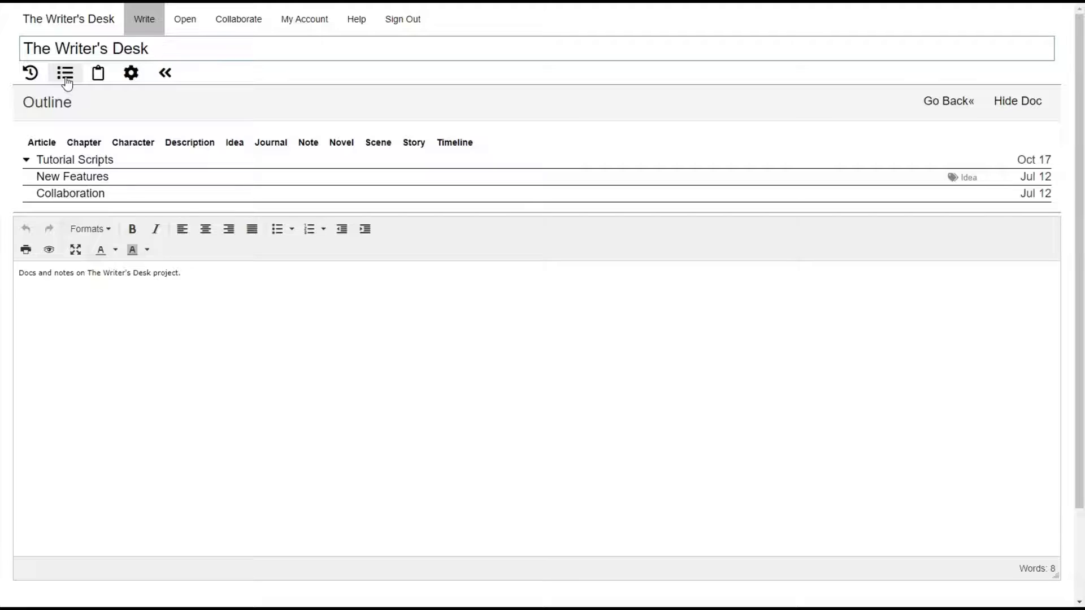
left_click(97, 76)
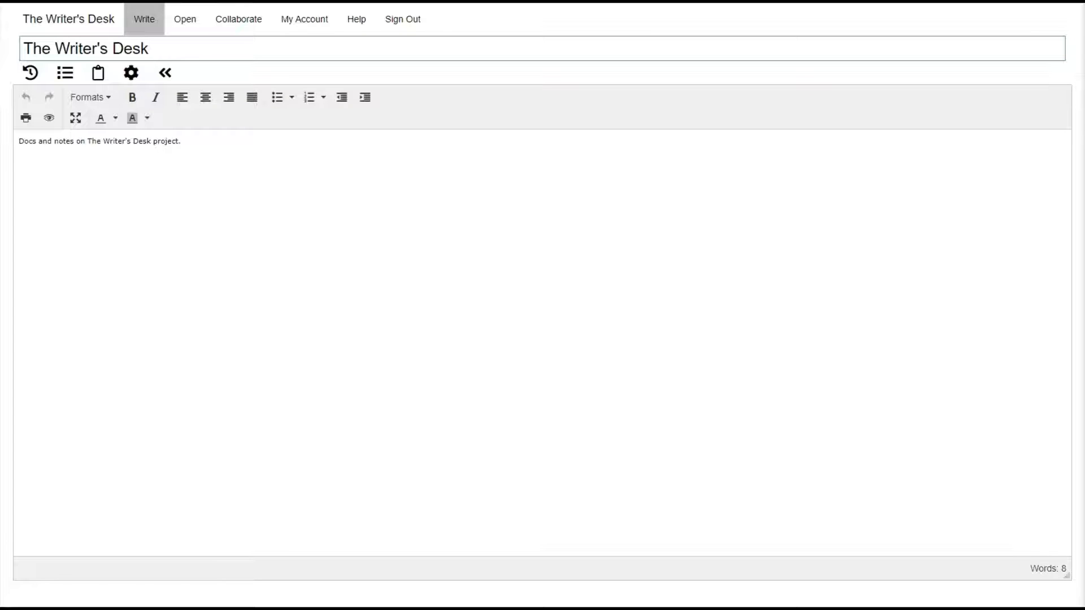
left_click(413, 27)
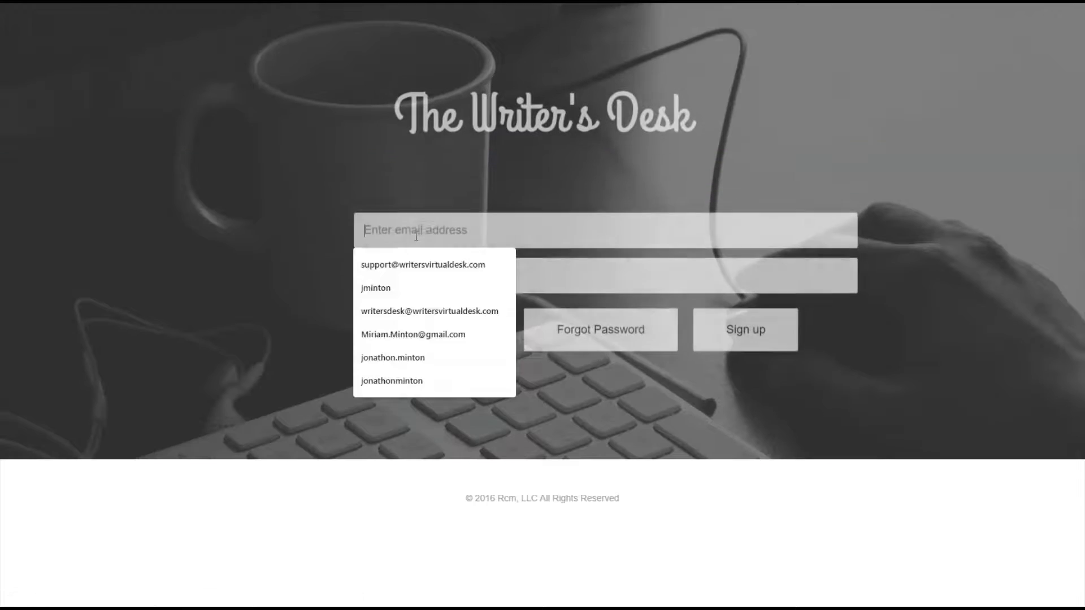
Log in to the owner's account with the saved login e-mail and password.
type("jonathon")
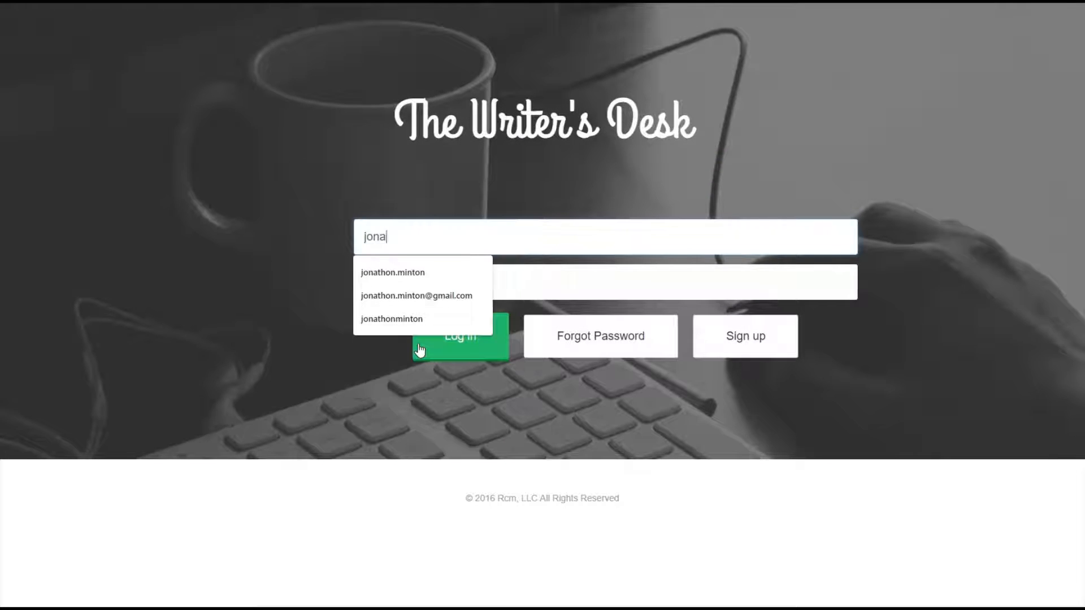
key("Down")
key("Down")
key("Tab")
type("•••••")
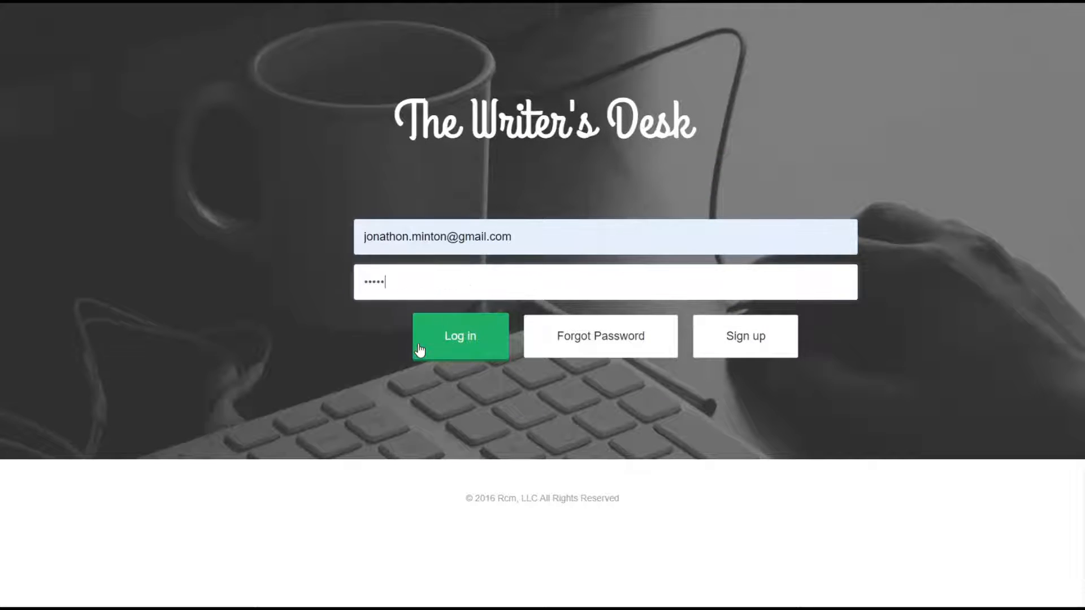
left_click(420, 347)
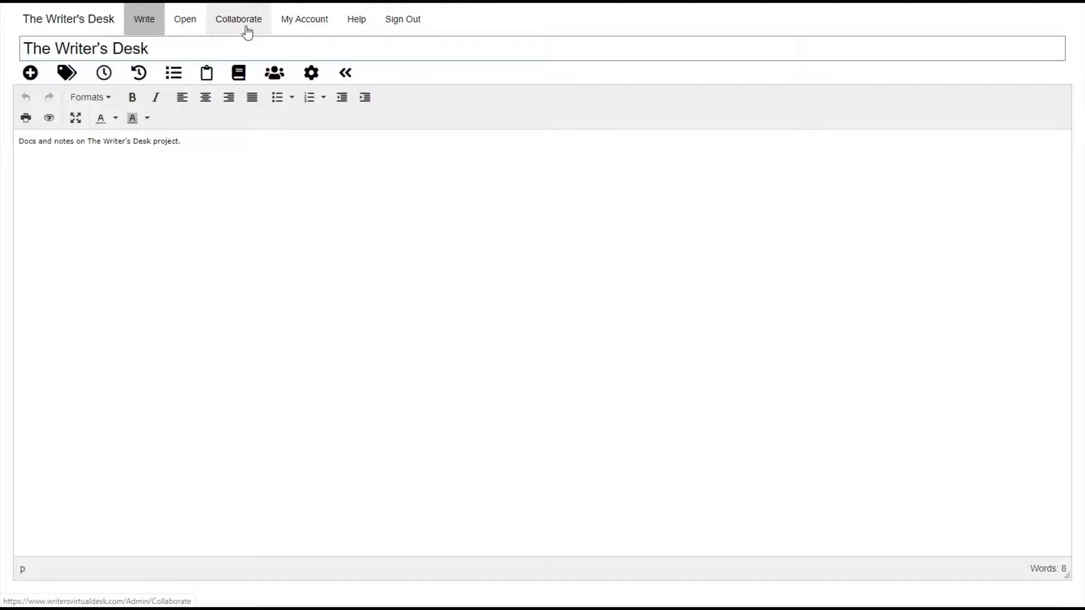
In the Collaborate users list, remove the collaborator's access to the account.
left_click(246, 31)
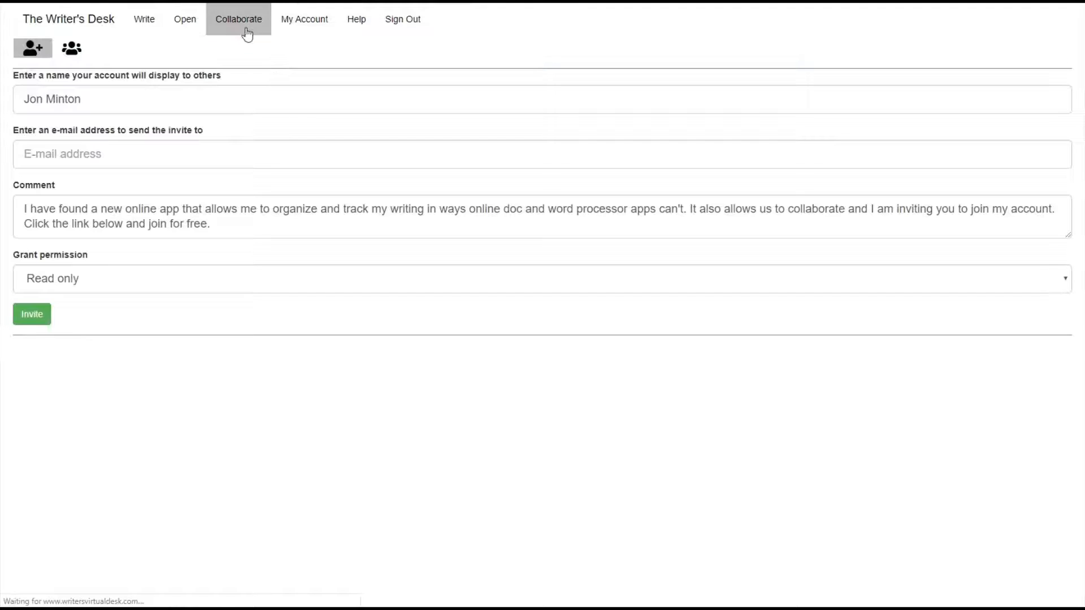
left_click(70, 49)
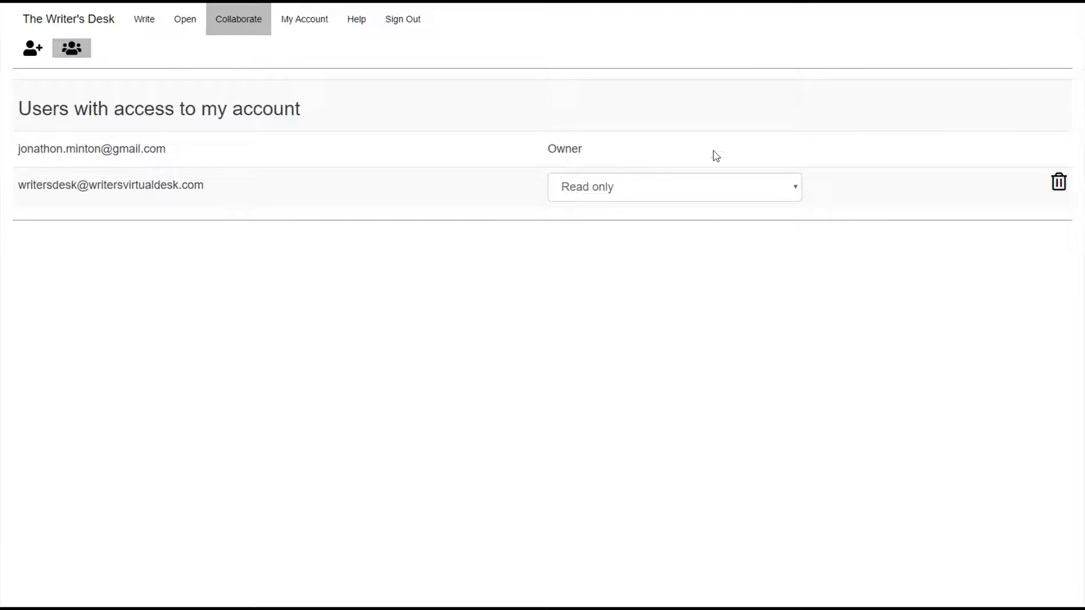
left_click(731, 198)
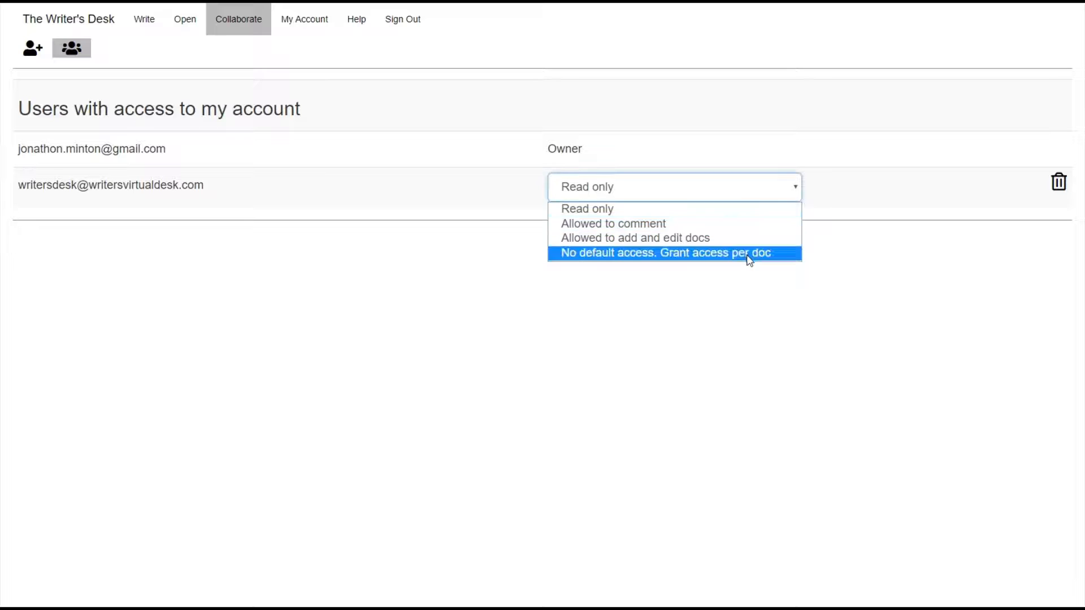
left_click(799, 197)
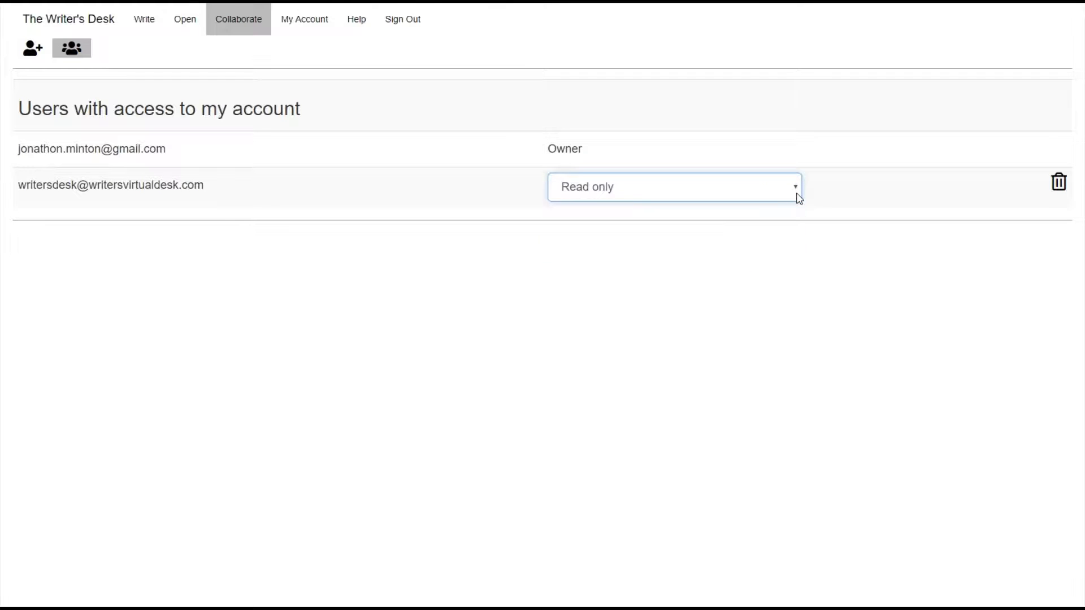
left_click(1060, 183)
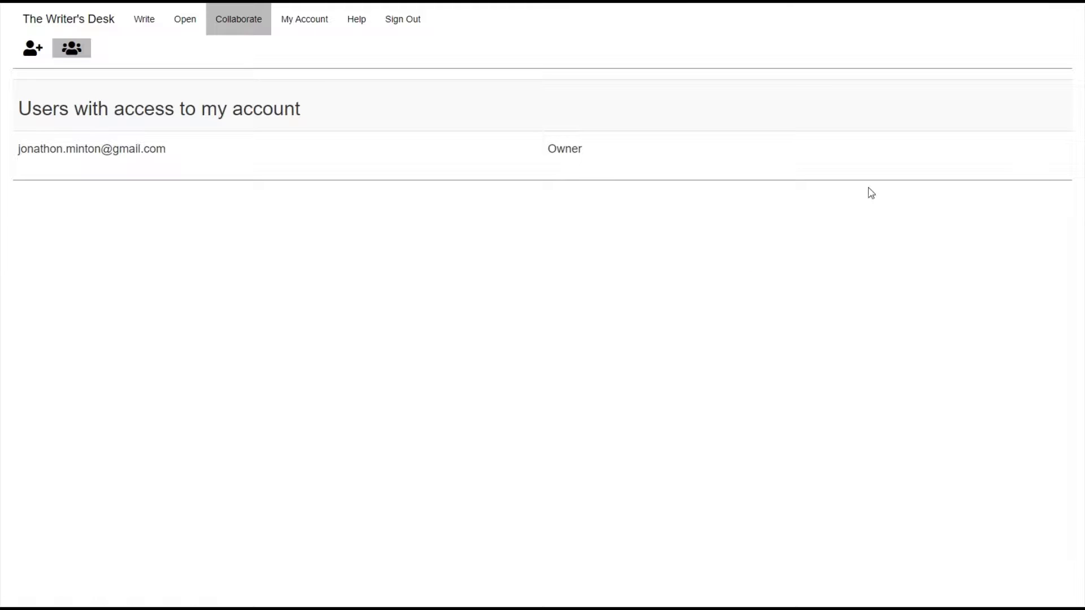
Invite the collaborator's autofilled e-mail address again with Read only permission.
left_click(29, 58)
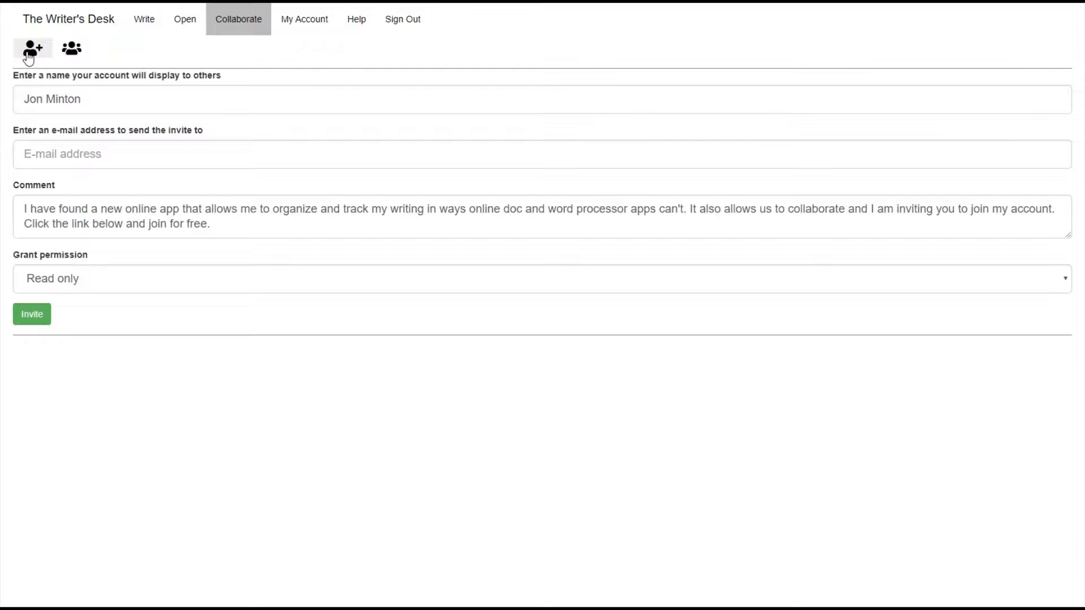
left_click(74, 164)
type("wr")
key("Down")
key("Tab")
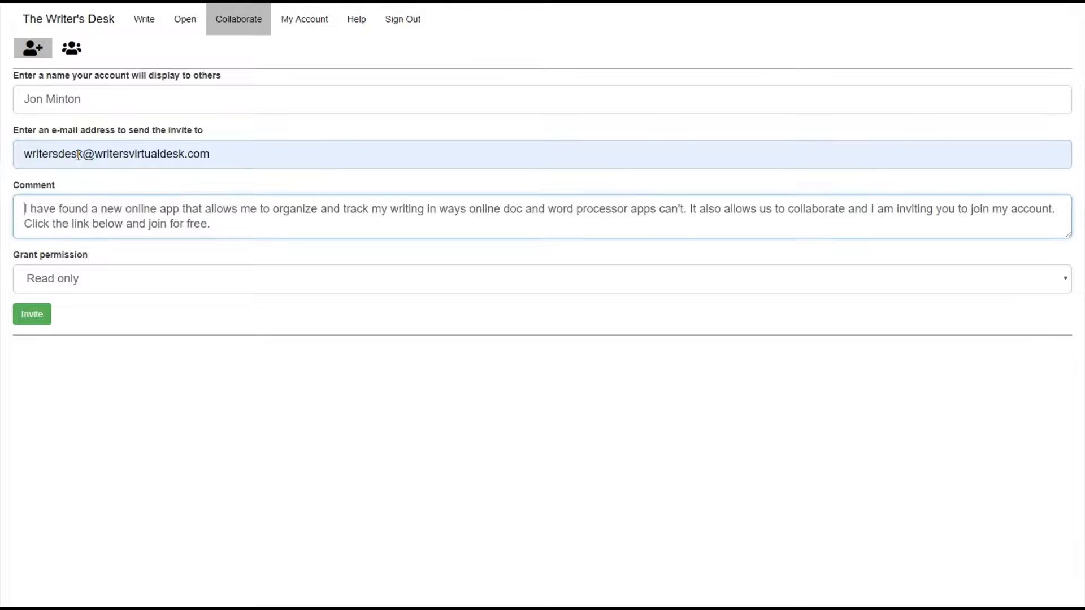
left_click(32, 318)
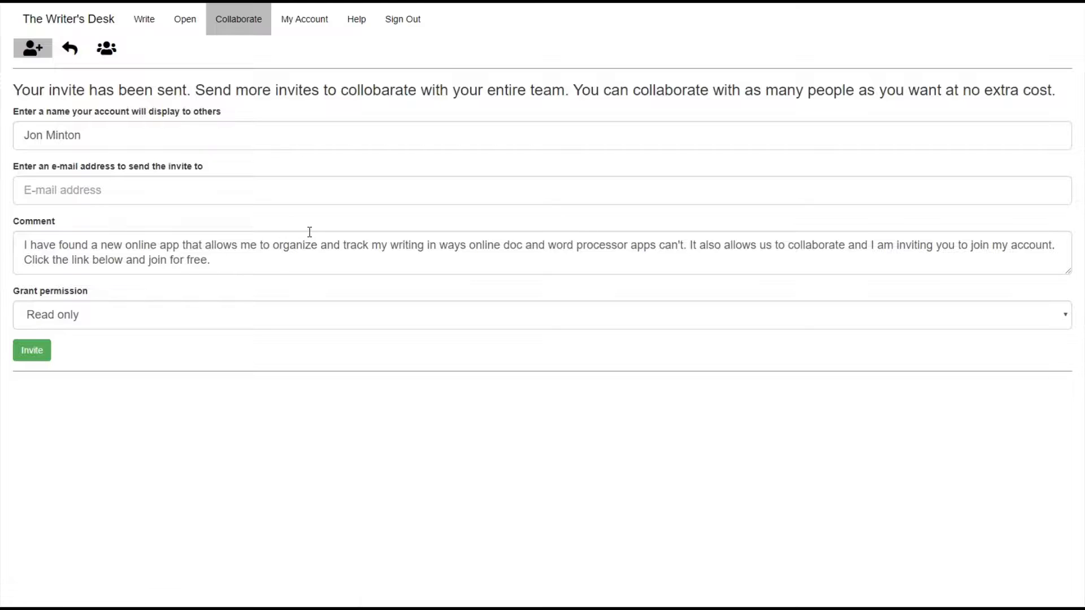
Sign out, log in as the collaborator, and view Received Invites under Collaborate.
left_click(418, 26)
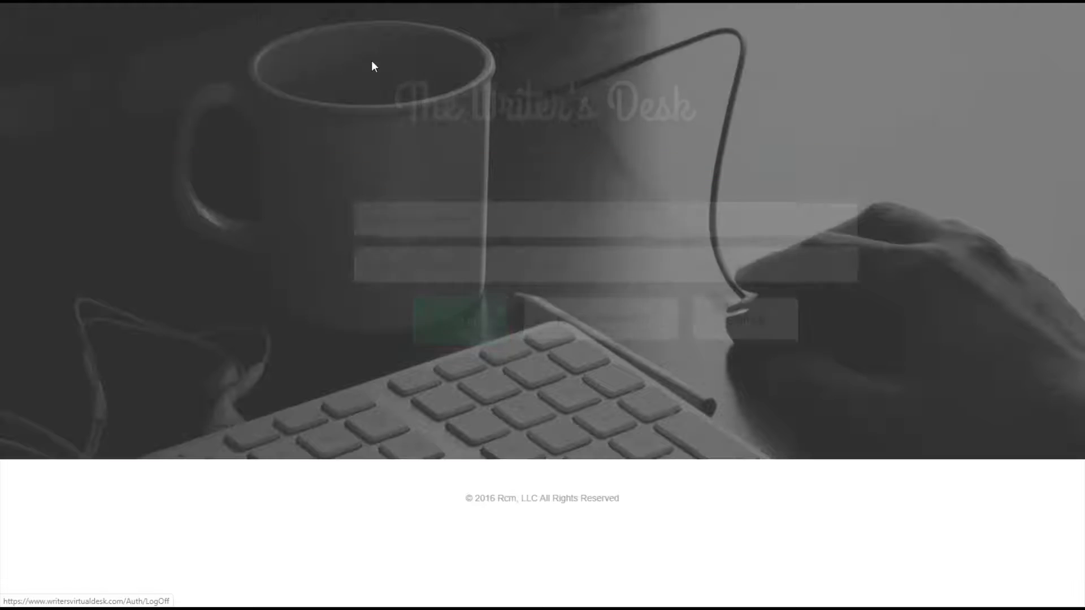
left_click(396, 238)
type("writersvirtualdesk")
left_click(417, 277)
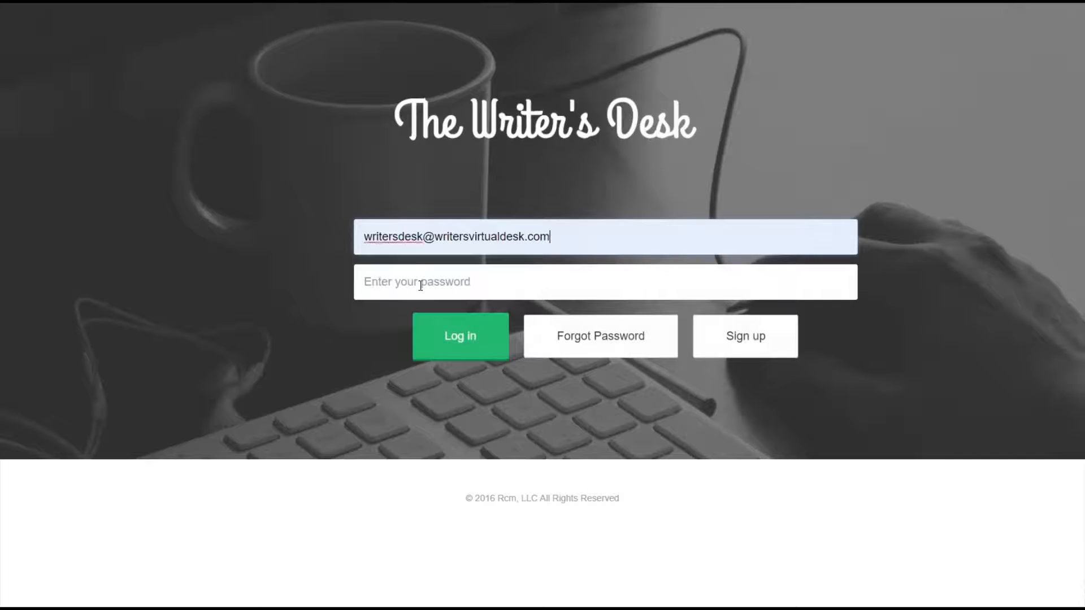
left_click(420, 285)
type("••••")
key("Return")
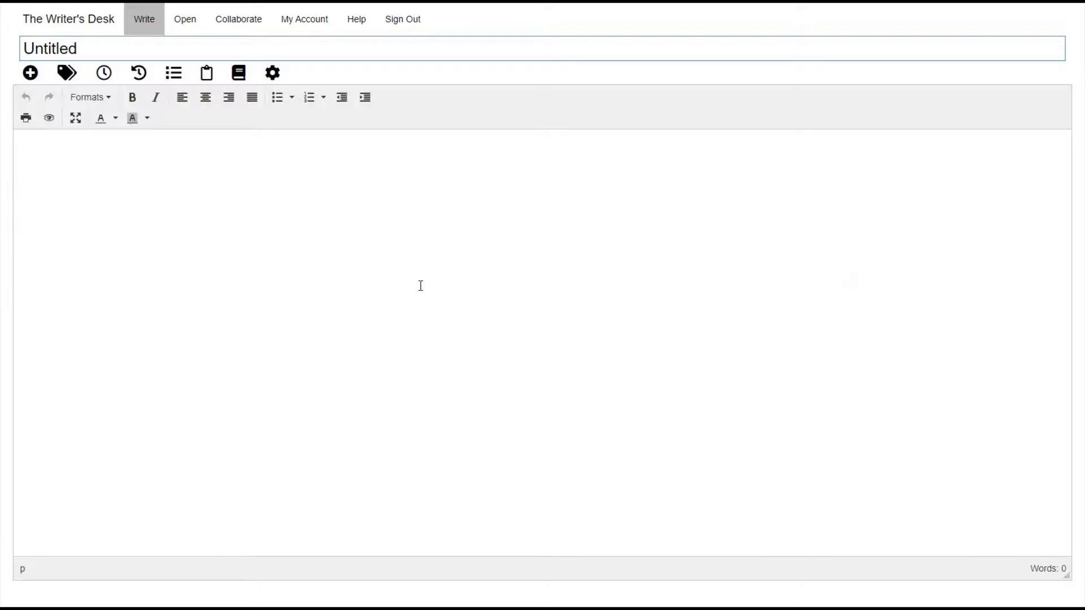
left_click(232, 21)
left_click(68, 49)
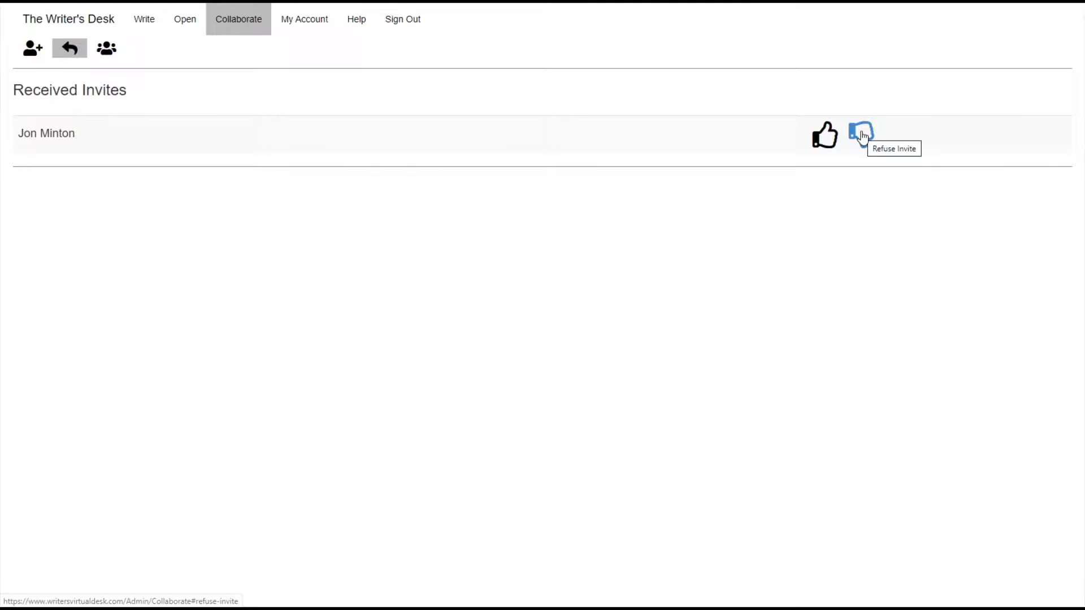
Accept the owner's pending invite with the thumbs-up Accept Invite icon.
left_click(827, 144)
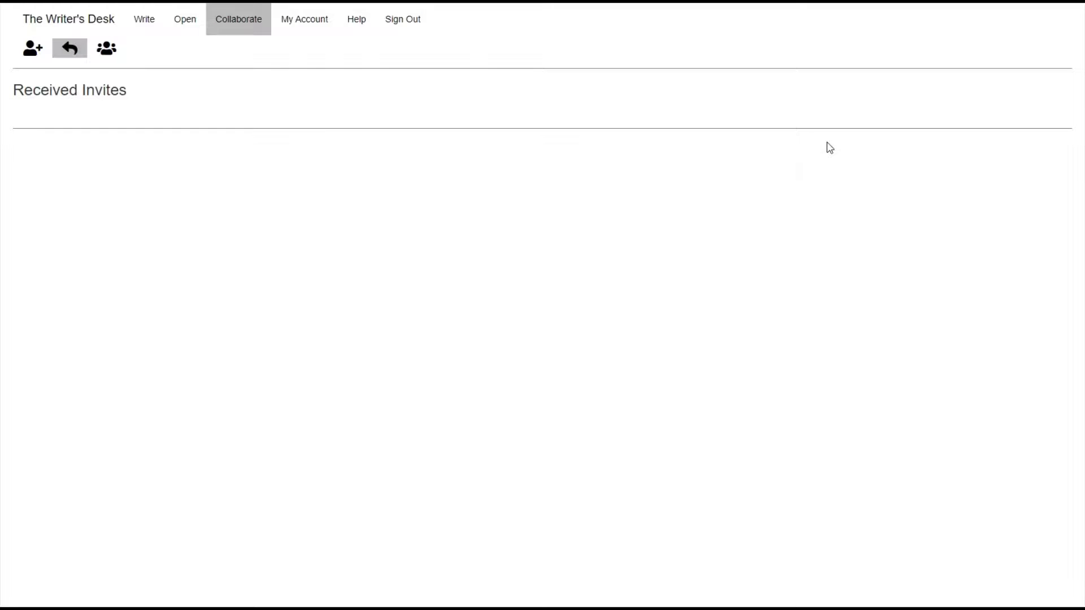
Sign out of the collaborator account and log back in with the owner's saved e-mail and password.
left_click(399, 45)
left_click(452, 222)
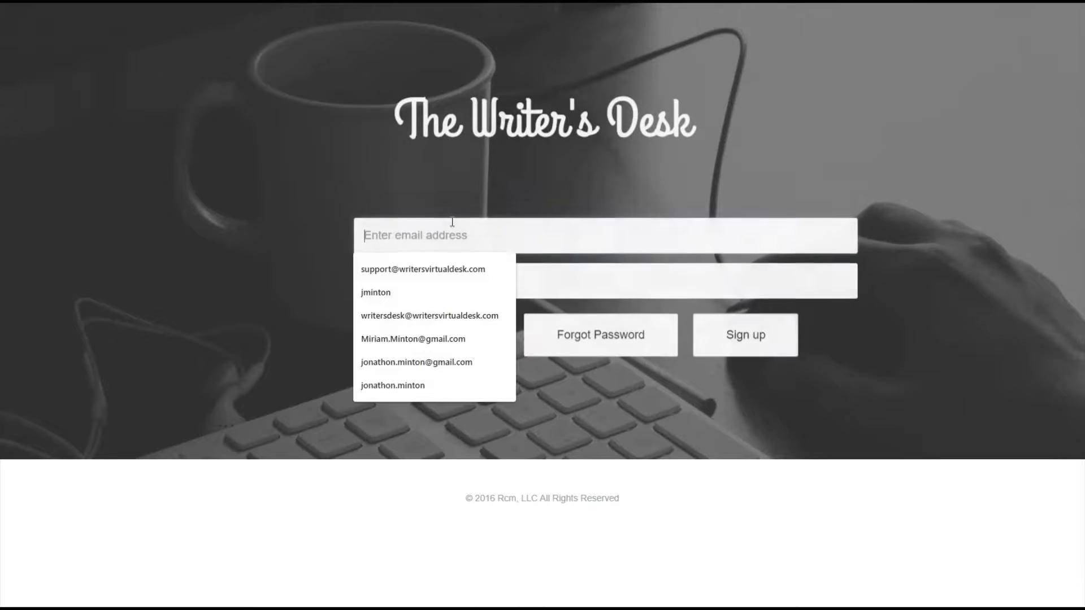
type("jon")
key("Down")
key("Return")
key("Tab")
type("•••")
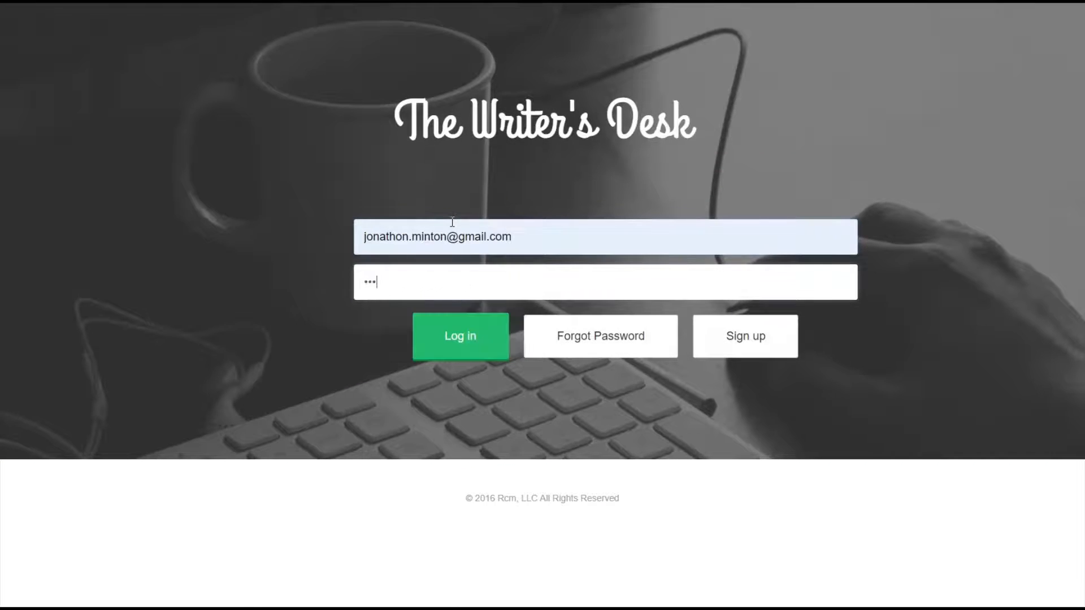
key("Return")
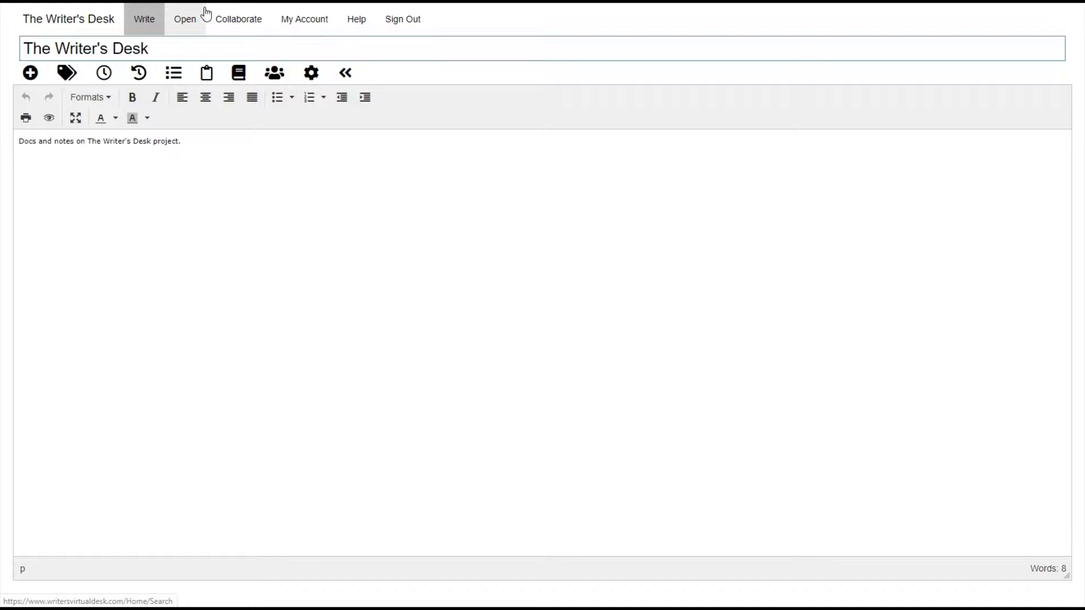
Switch the collaborator's access to The Writer's Desk document from ReadOnly to Edit, then verify it.
left_click(275, 76)
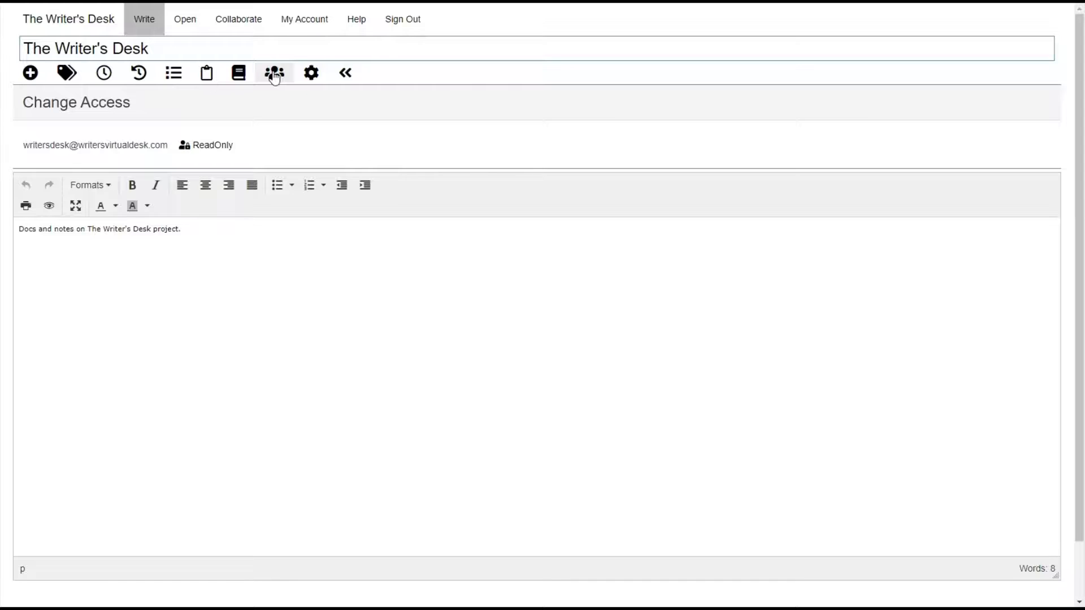
left_click(230, 148)
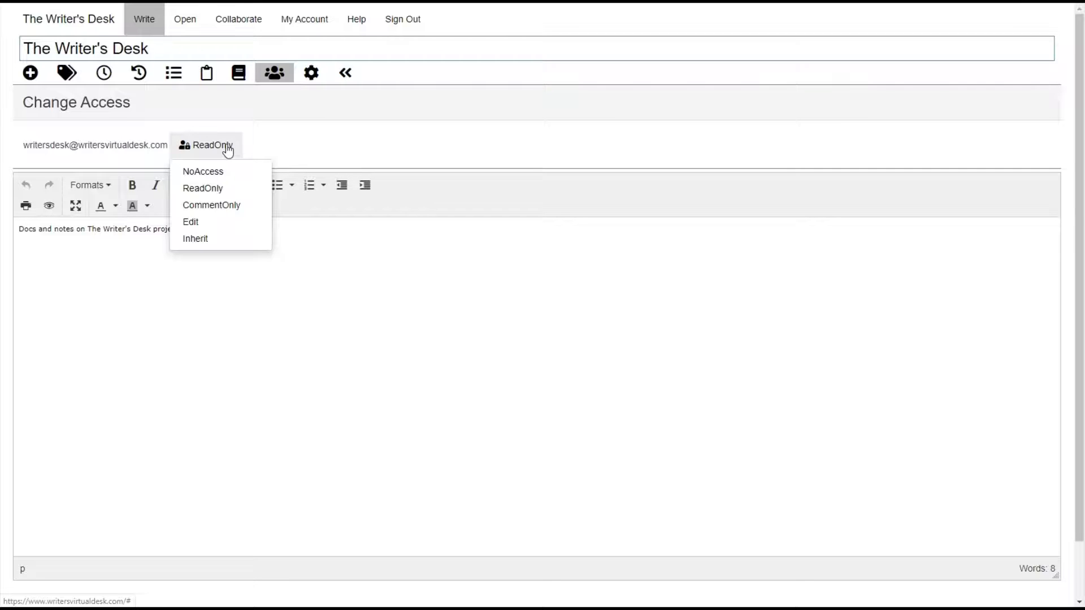
left_click(208, 222)
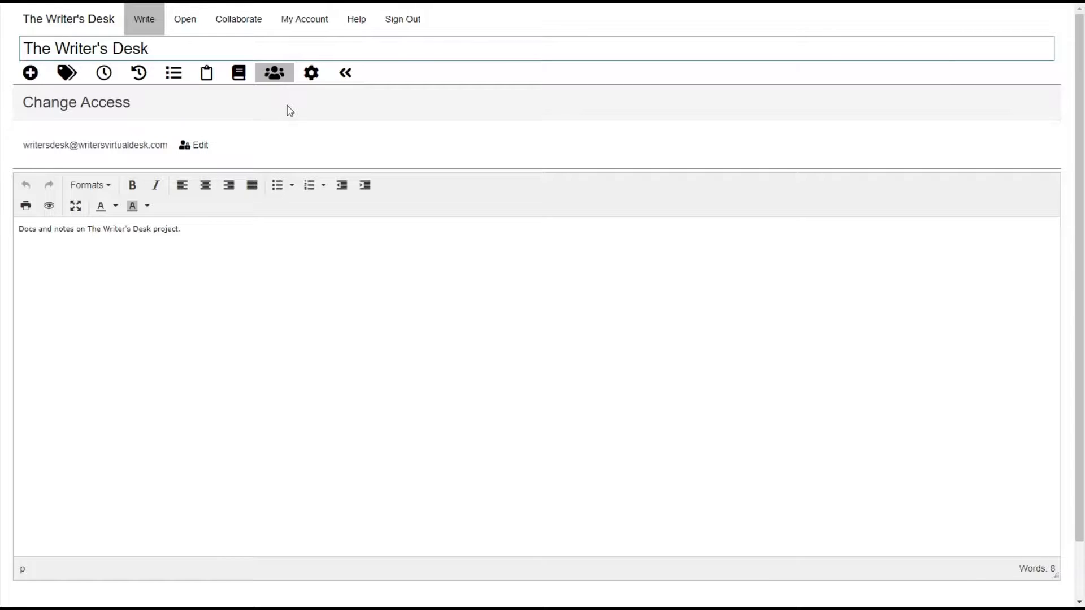
left_click(274, 74)
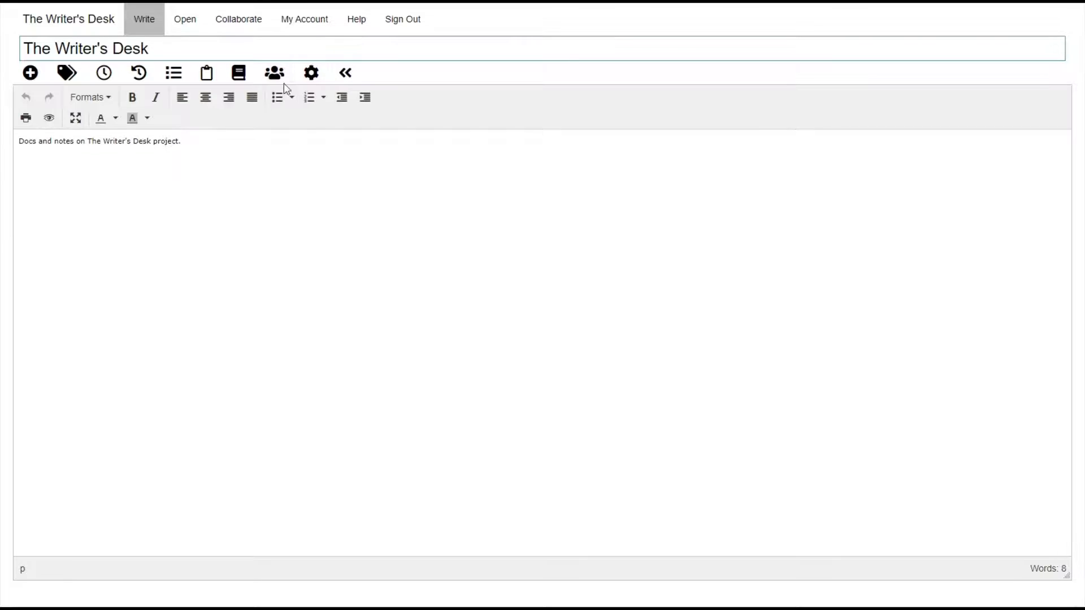
left_click(277, 75)
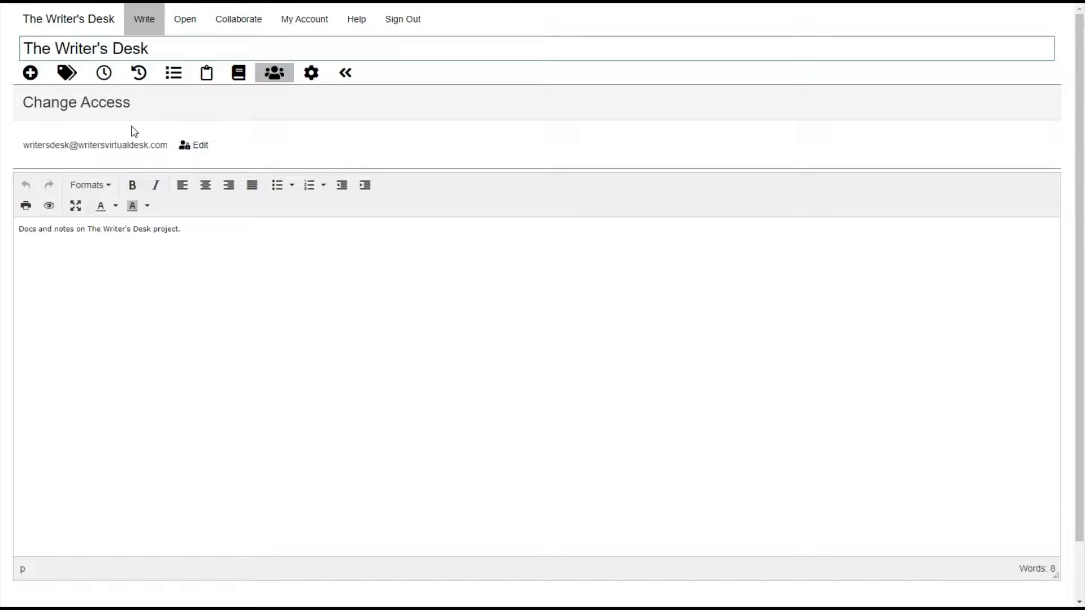
Sign out of the owner account and log in with the collaborator's saved login.
left_click(407, 31)
left_click(439, 249)
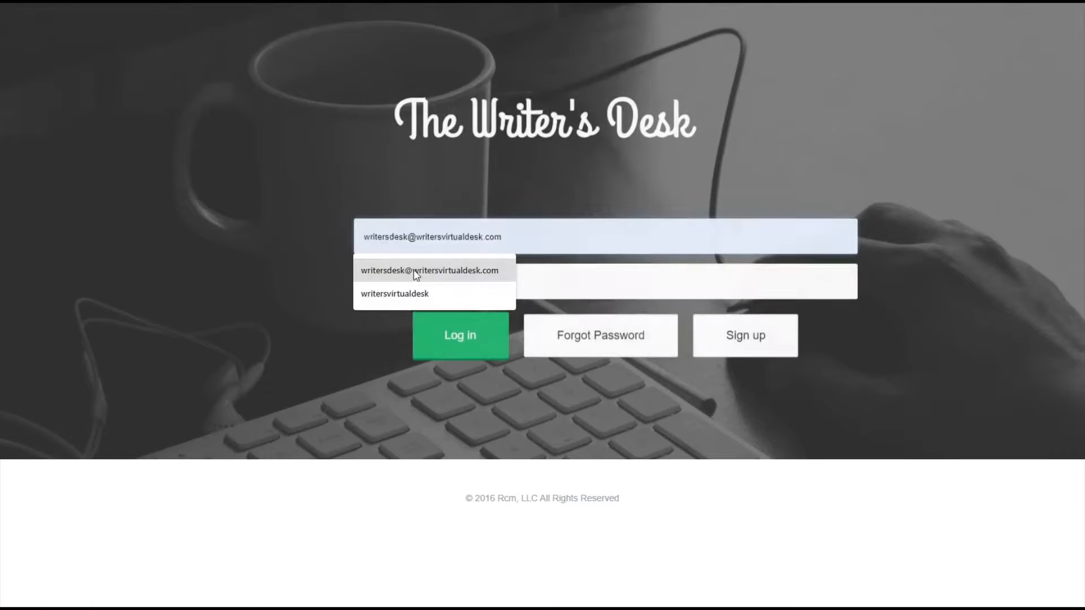
left_click(415, 274)
left_click(461, 341)
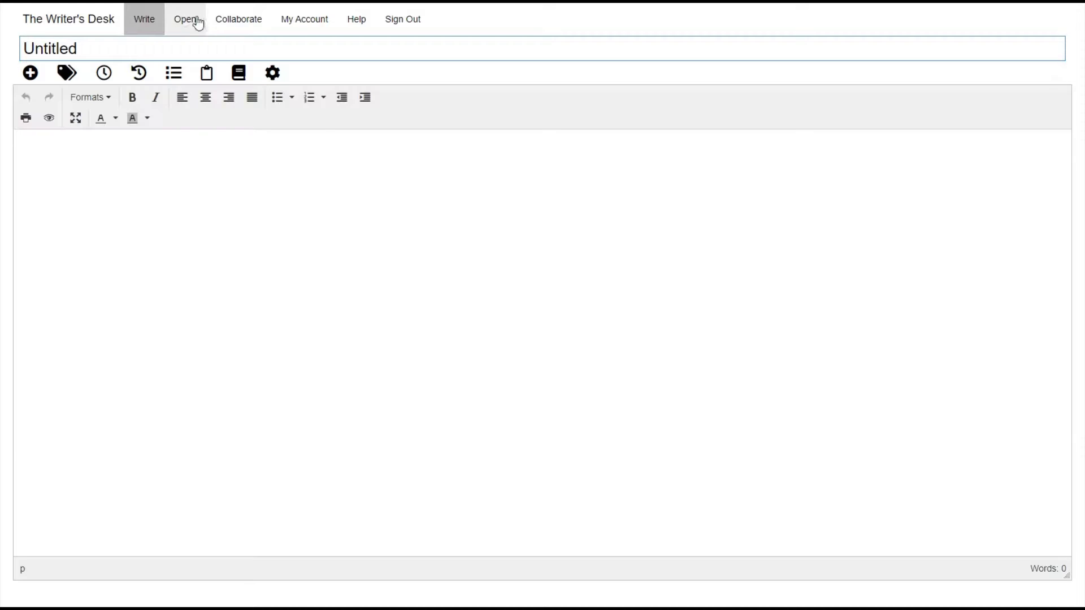
Open The Writer's Desk document and add "I'm the collaborator." after "project.".
left_click(188, 21)
left_click(146, 178)
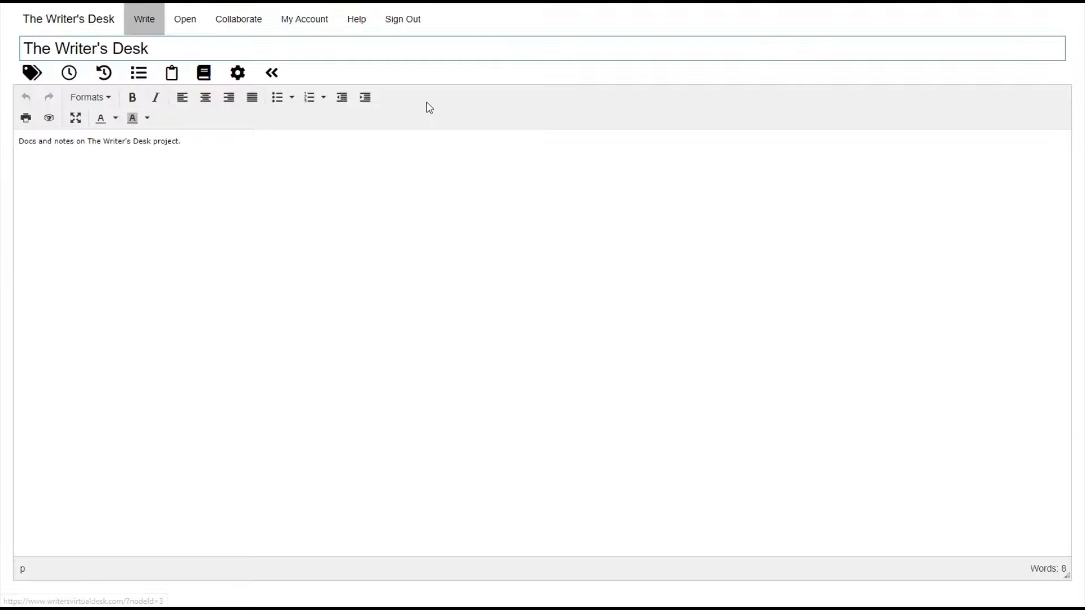
left_click(294, 136)
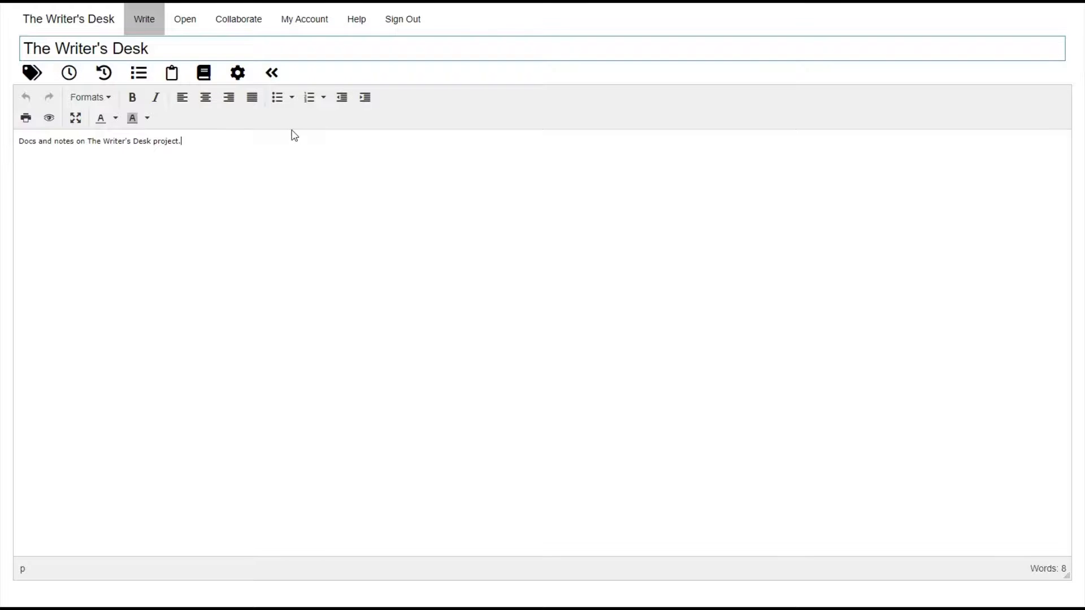
type("addfs")
type("collaborator.")
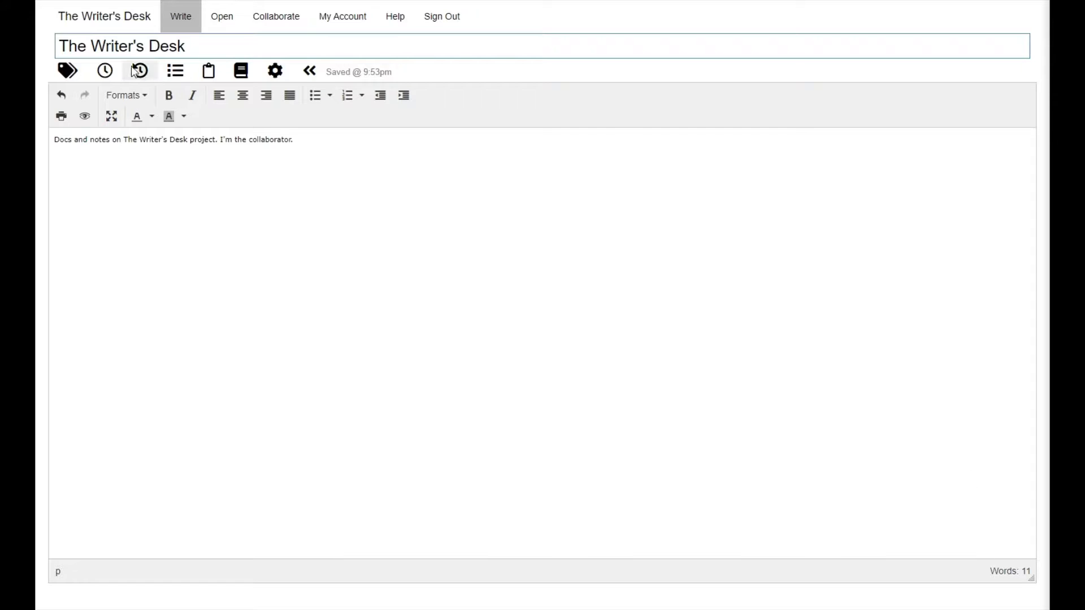
Check the snapshot and Outline panels without changes, then fix a stray letter at the text's end.
left_click(106, 72)
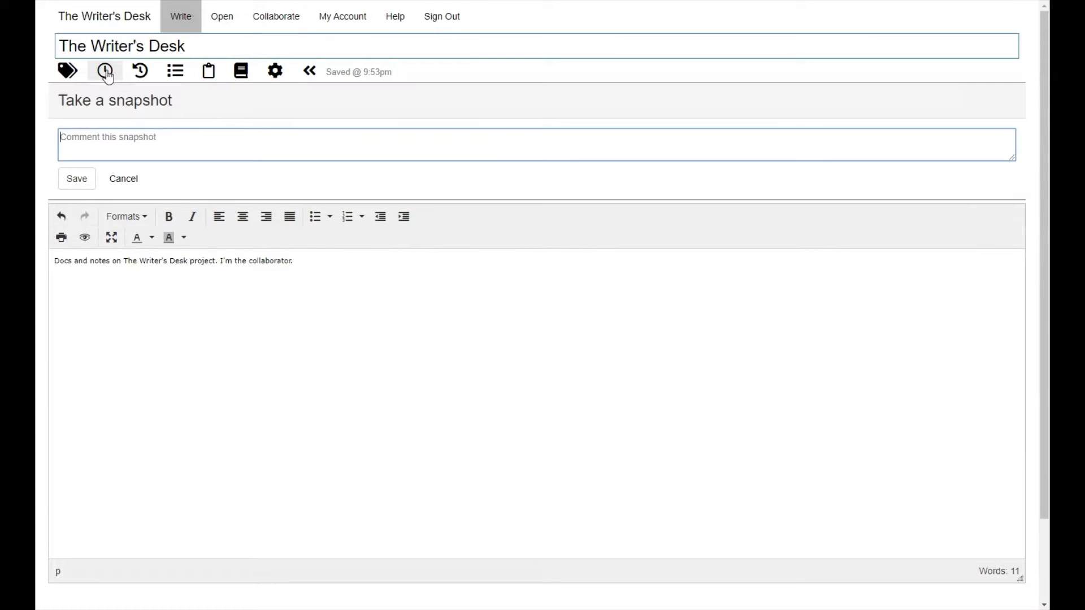
left_click(106, 71)
left_click(175, 70)
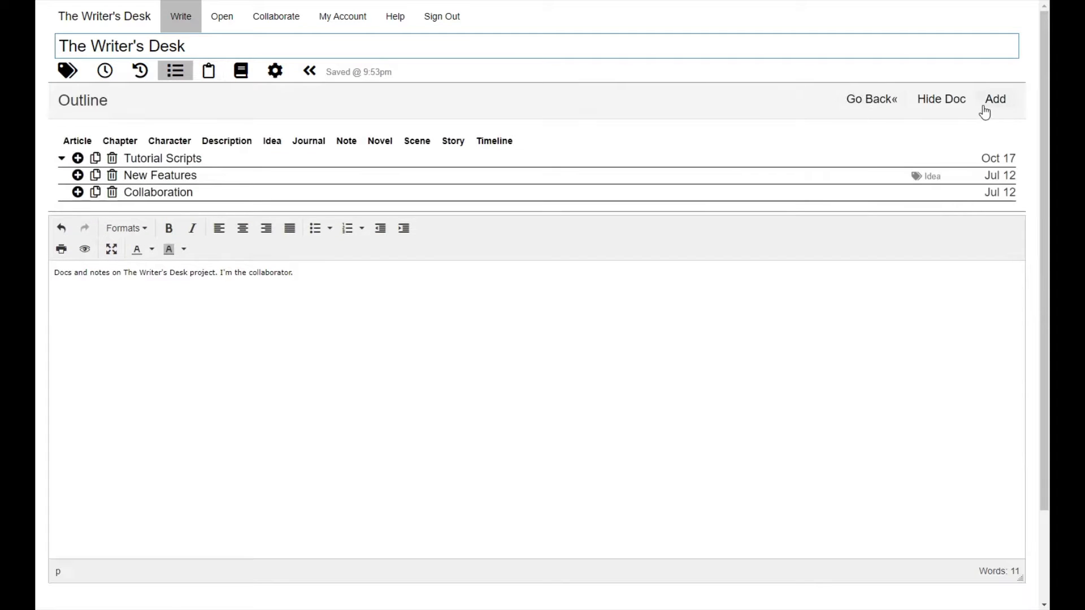
left_click(1011, 107)
left_click(1012, 109)
left_click(173, 72)
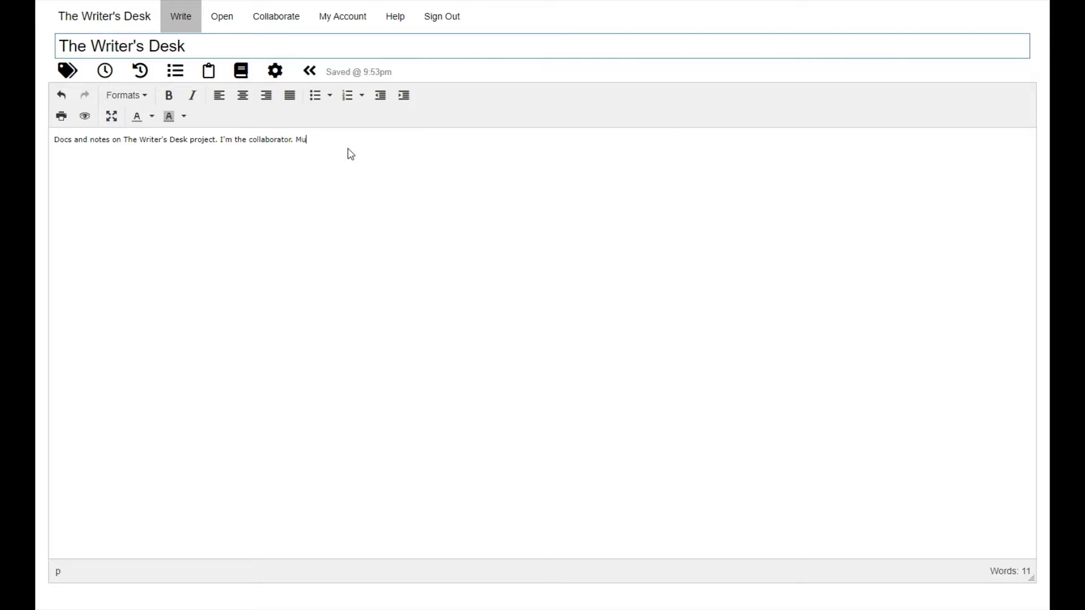
type("c")
key("BackSpace")
Preview the 9:43 PM Auto Back-Up, Auto Save and Before Collaboration snapshots, then reselect the 9:53 PM version.
left_click(140, 70)
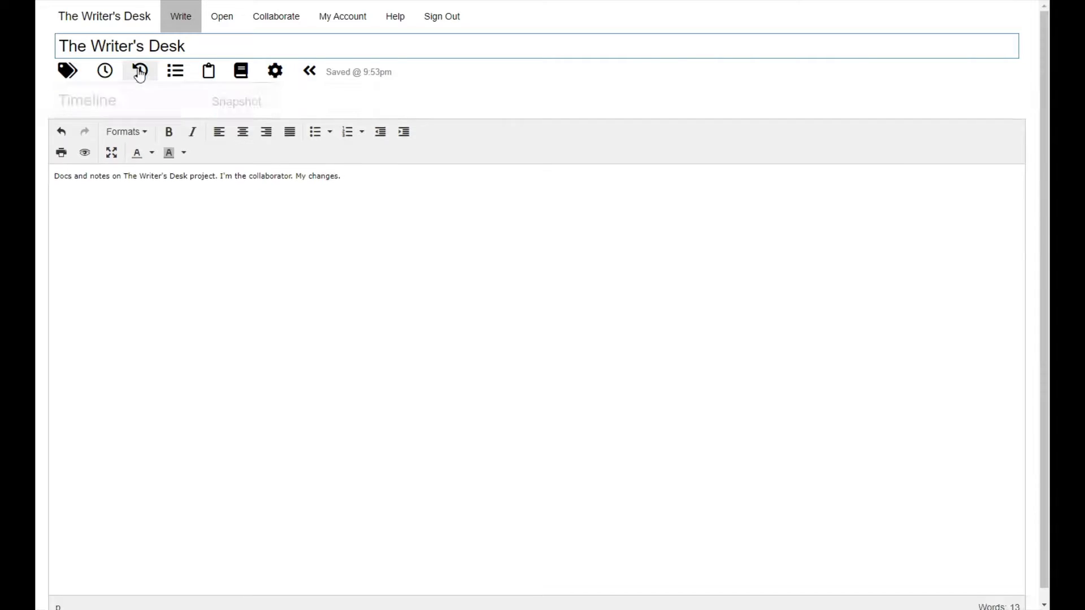
left_click(192, 165)
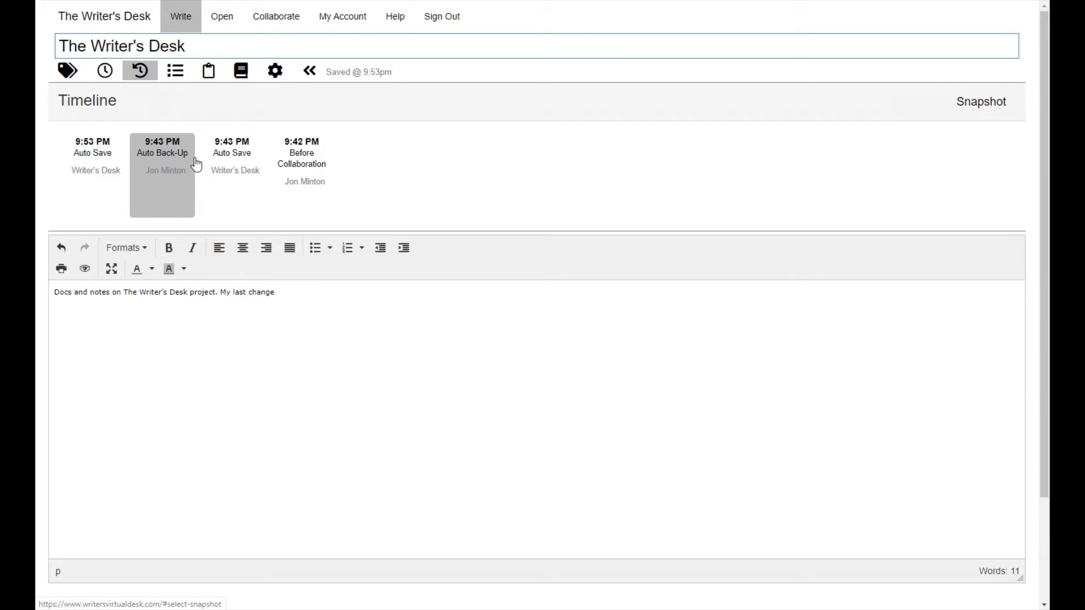
left_click(252, 169)
left_click(304, 177)
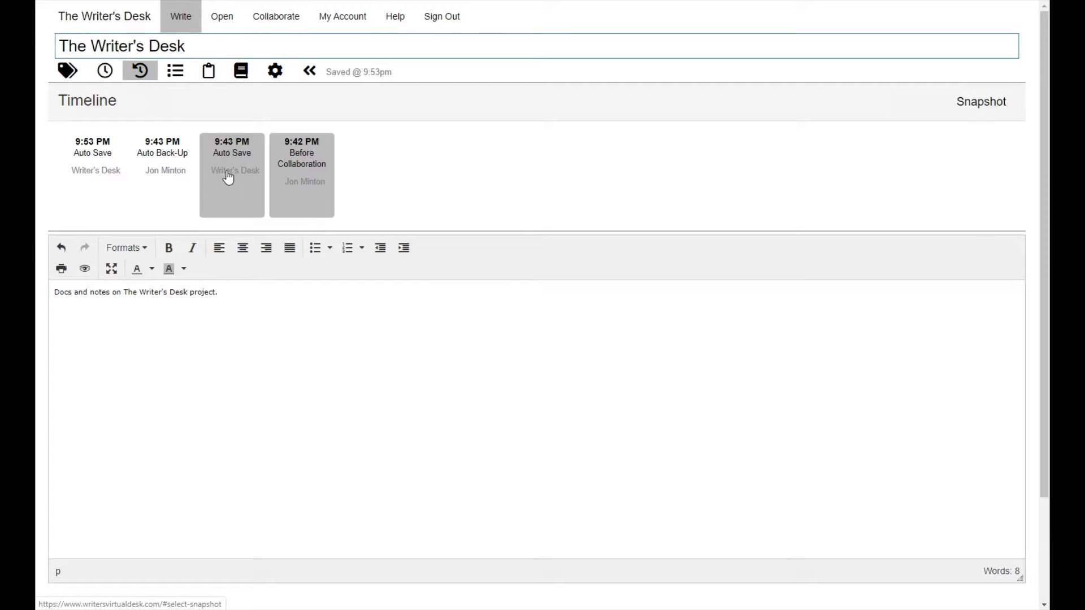
left_click(161, 174)
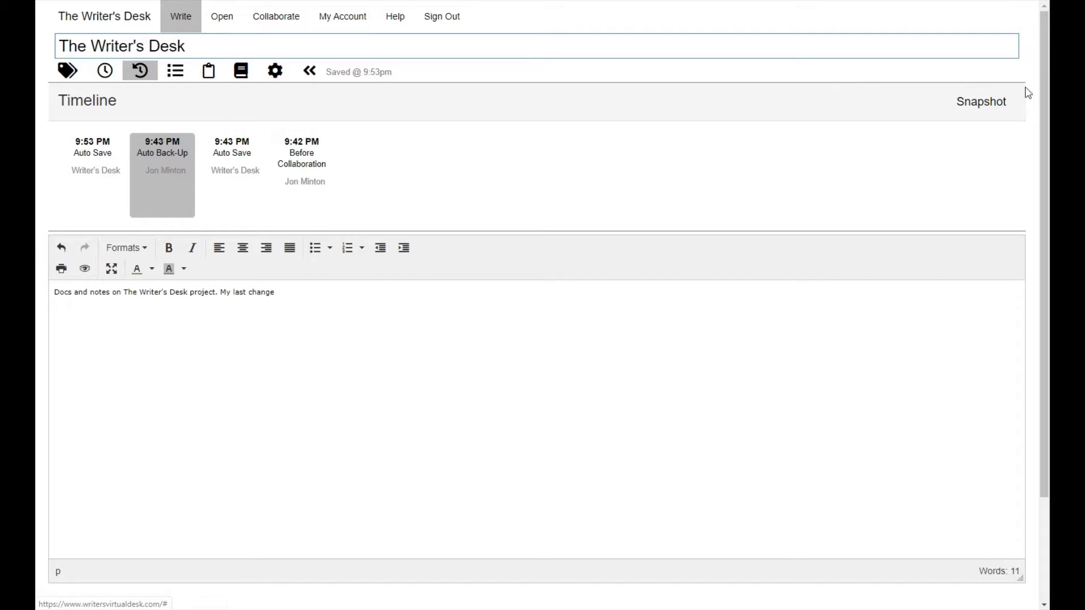
left_click(983, 107)
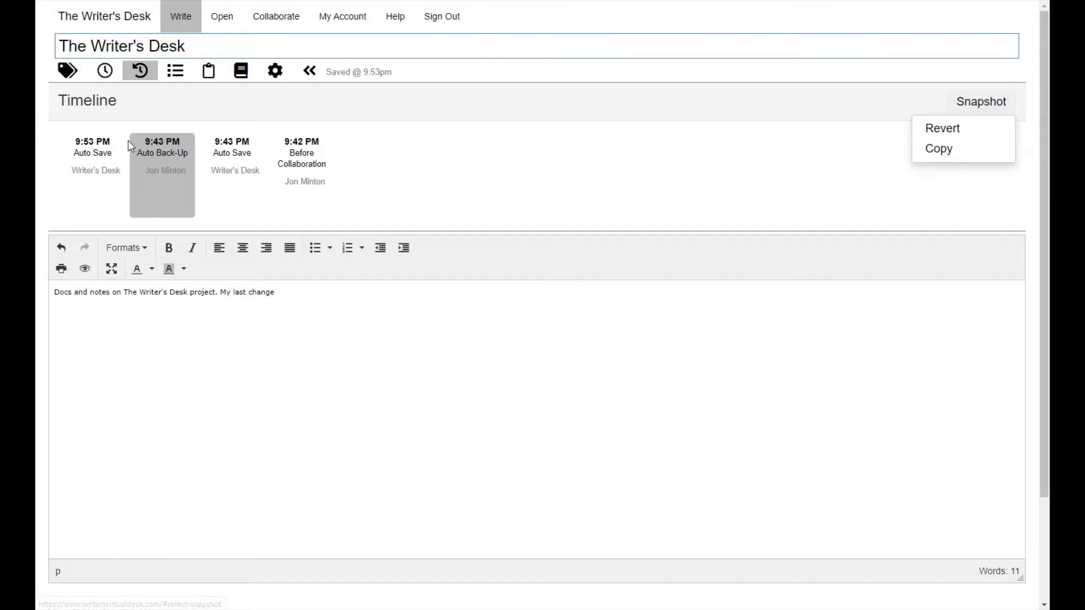
left_click(95, 158)
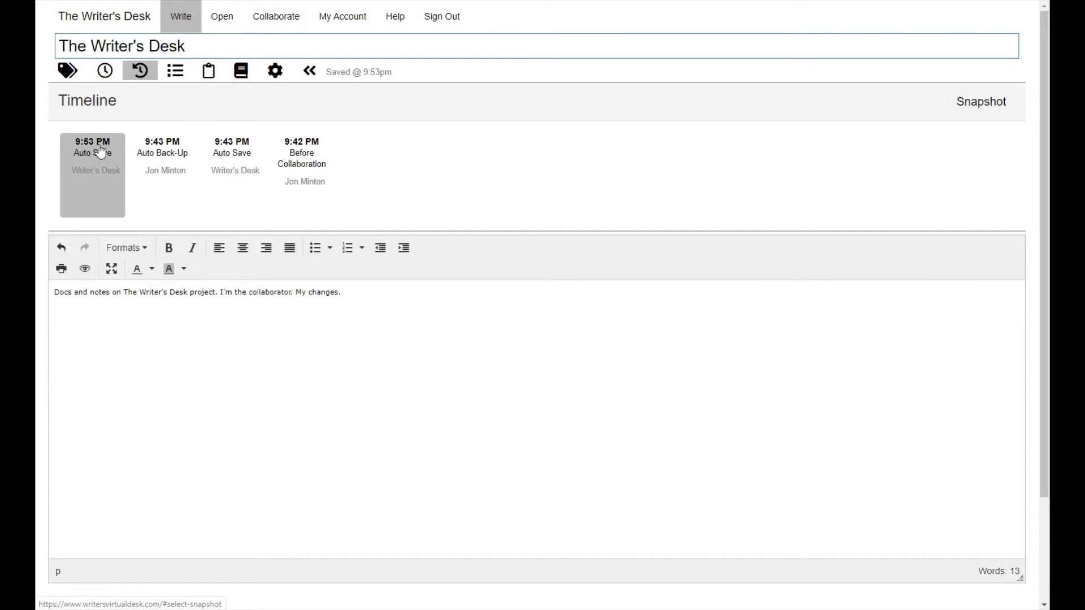
left_click(148, 78)
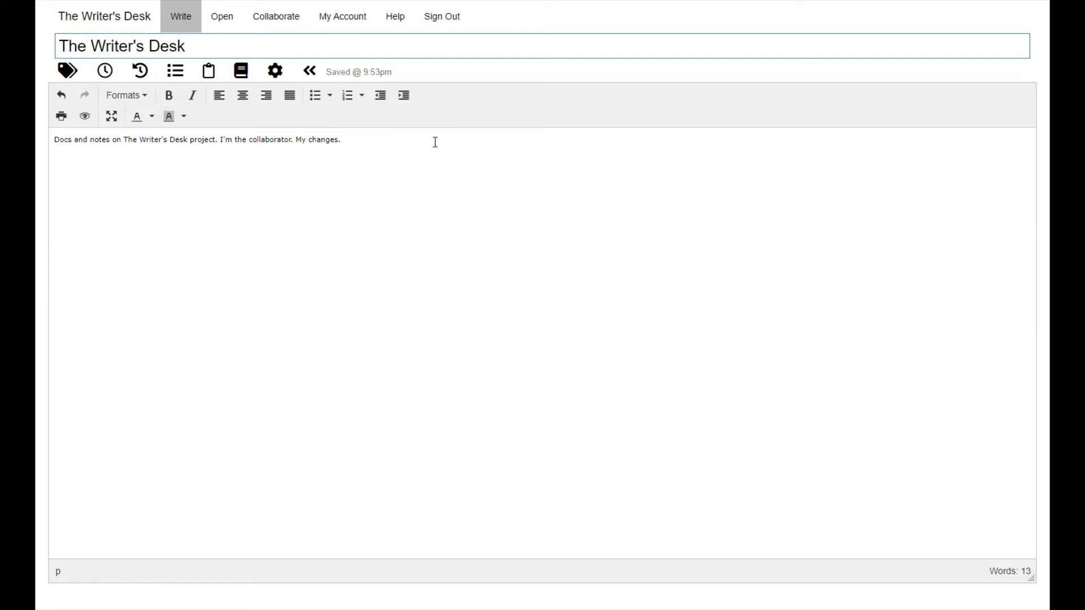
Open the comments and tasks panel and discard an empty comment.
left_click(208, 70)
left_click(996, 100)
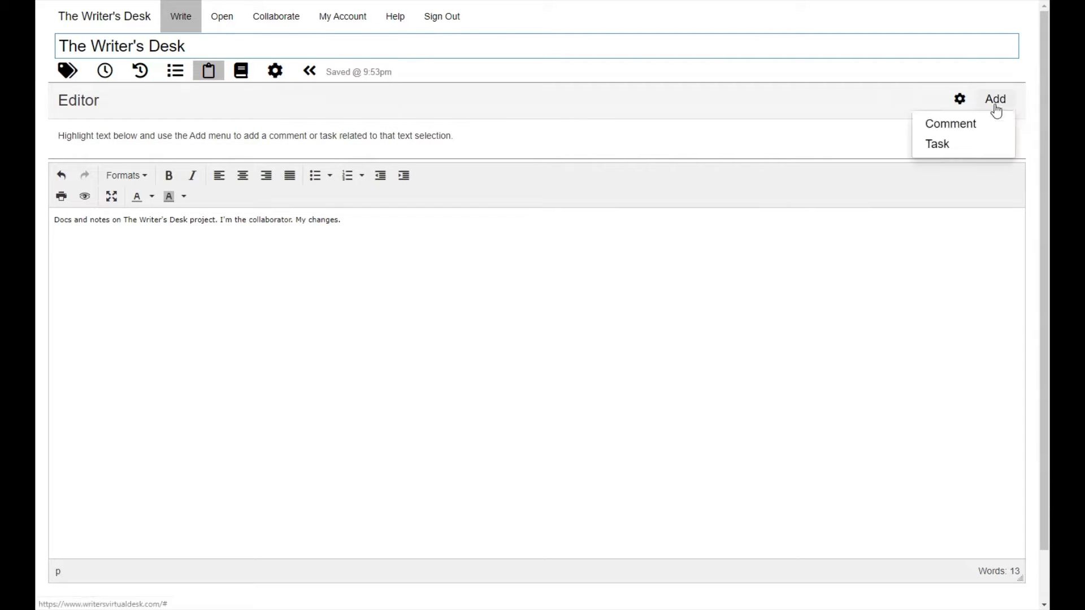
left_click(967, 130)
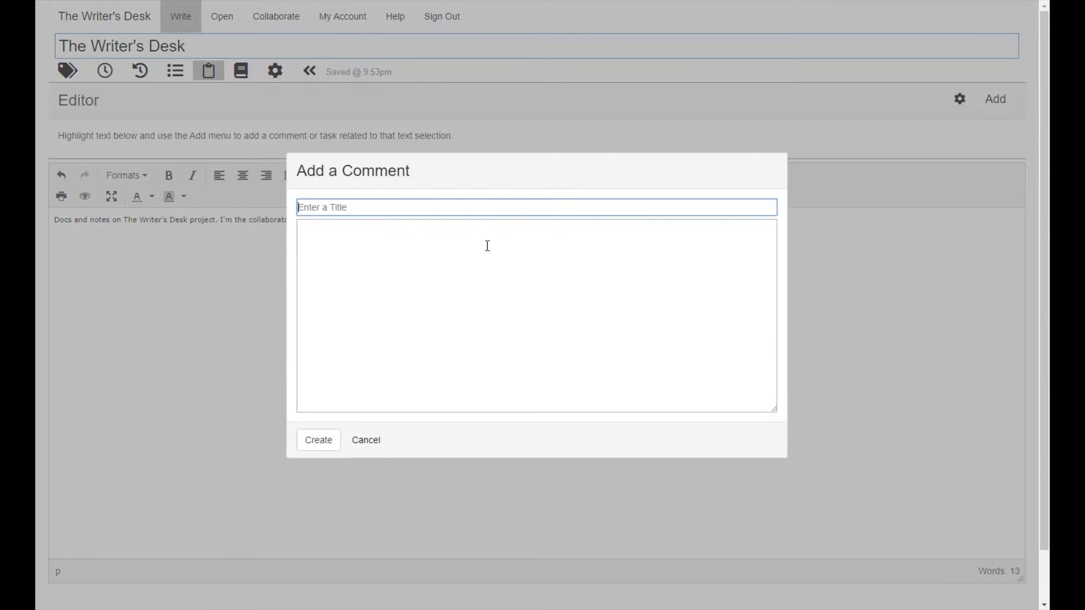
left_click(360, 440)
Attach a 'Change This' comment to the word collaborator.
double_click(268, 224)
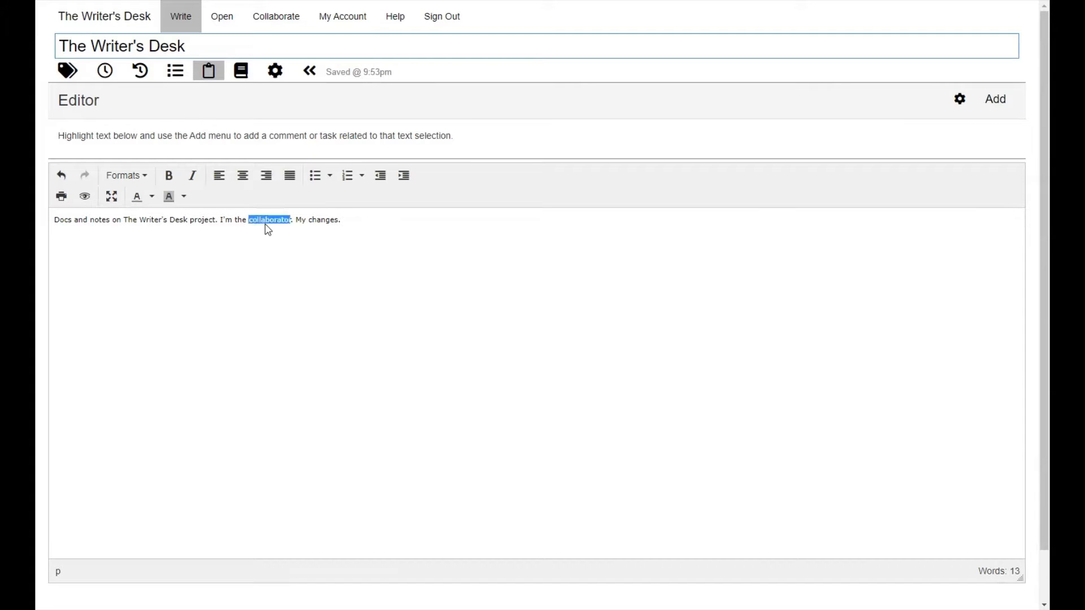
left_click(992, 102)
left_click(964, 127)
type("Ch")
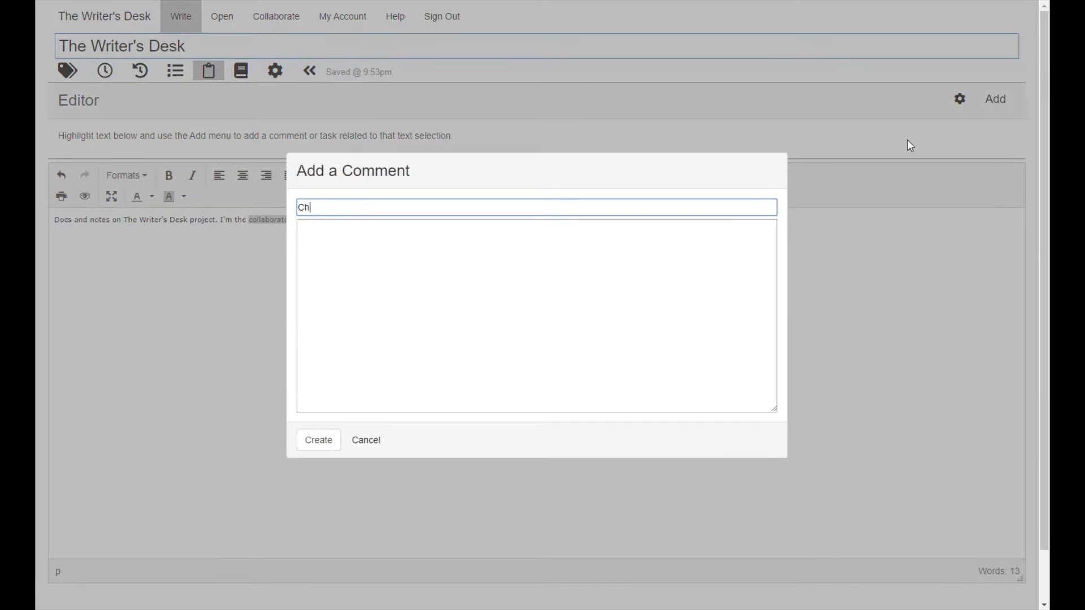
type("ange This")
left_click(308, 445)
Attach a 'Finish This' task to the word collaborator.
left_click(1002, 107)
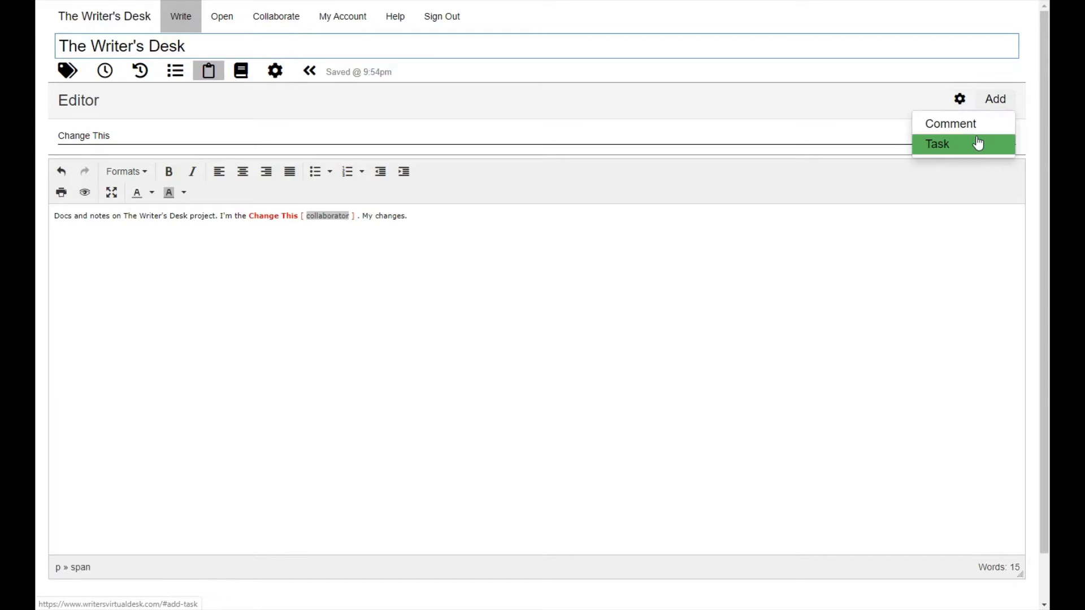
left_click(979, 143)
type("Finish This")
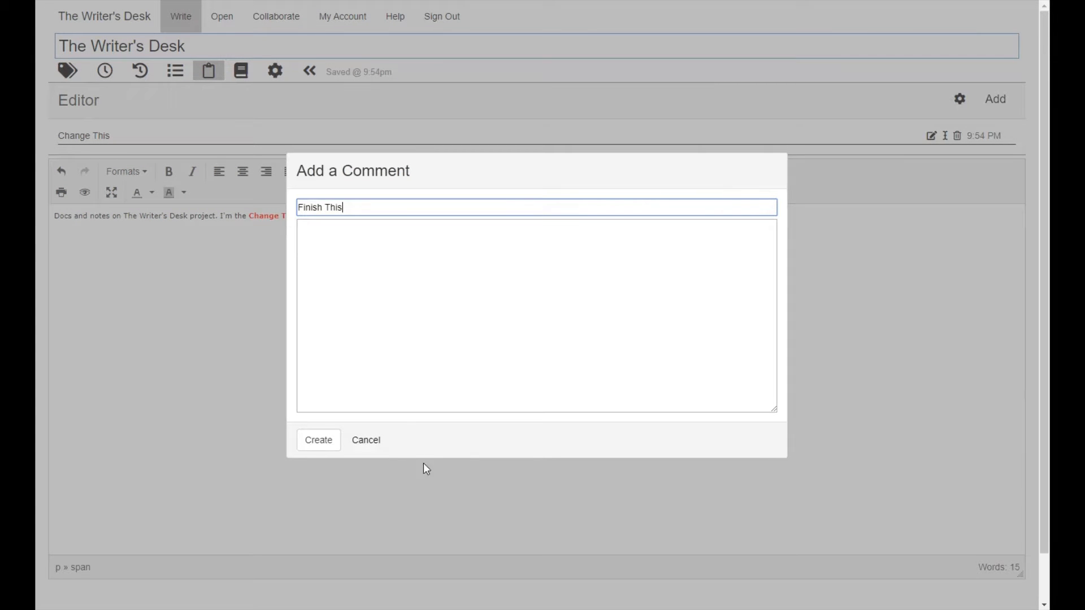
left_click(337, 443)
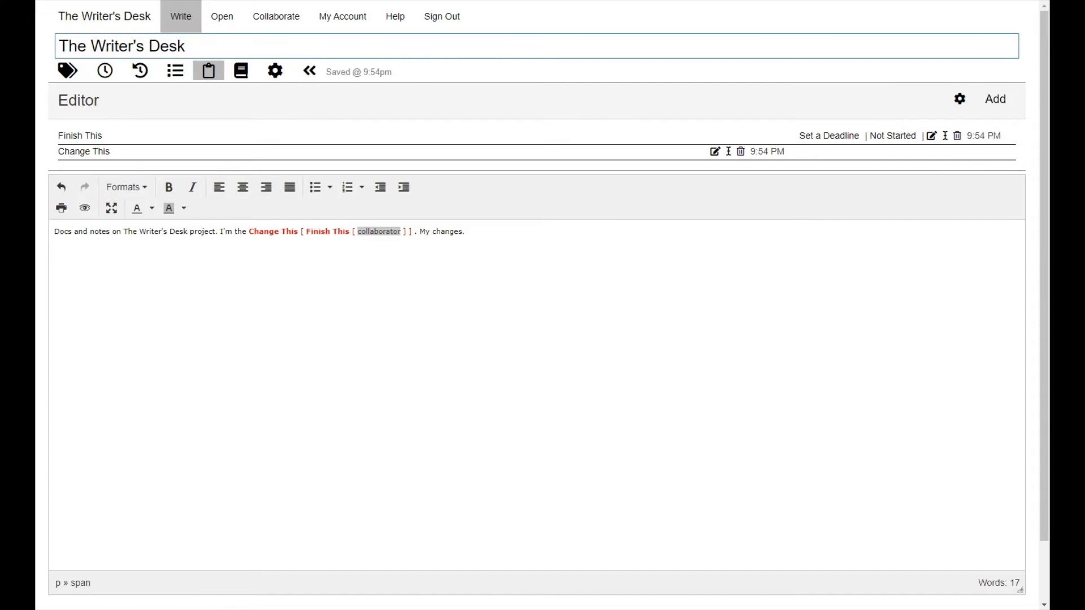
left_click(486, 316)
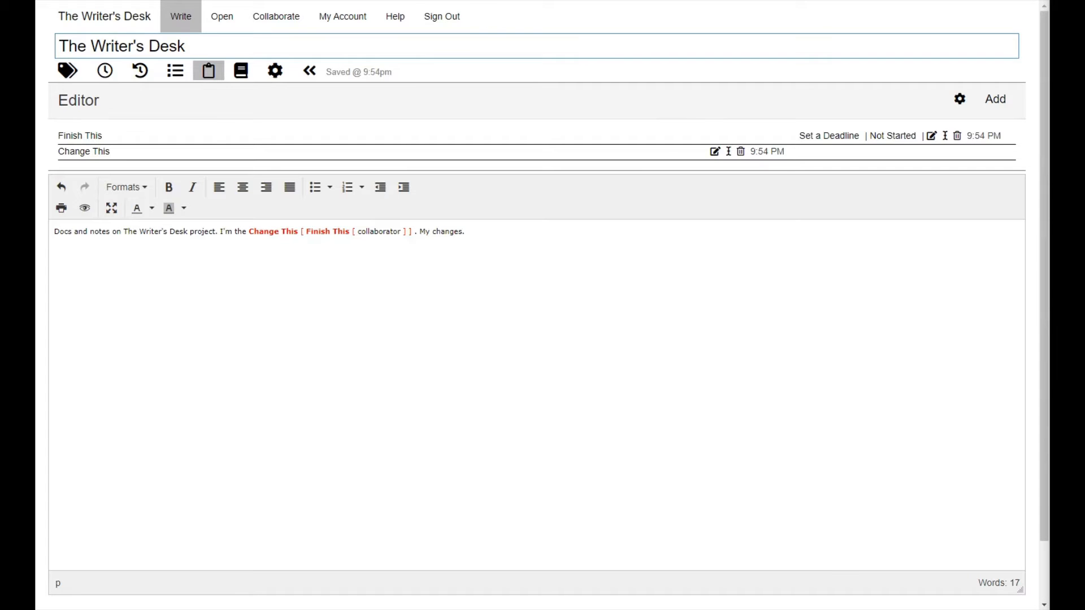
Sign out of the collaborator account and log in as the owner with the saved e-mail and password.
left_click(442, 17)
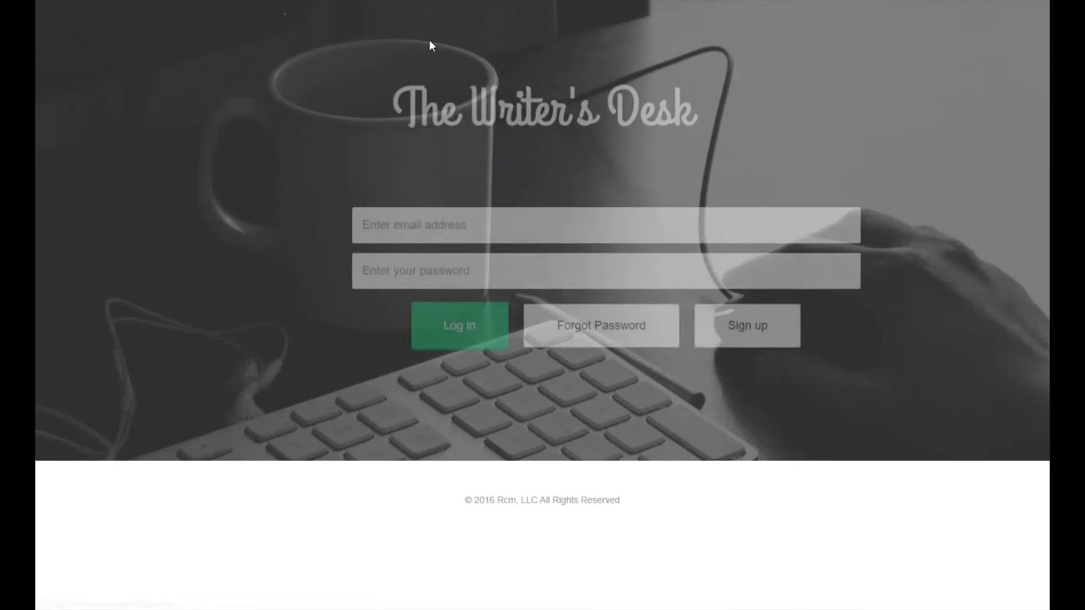
left_click(439, 227)
type("jon")
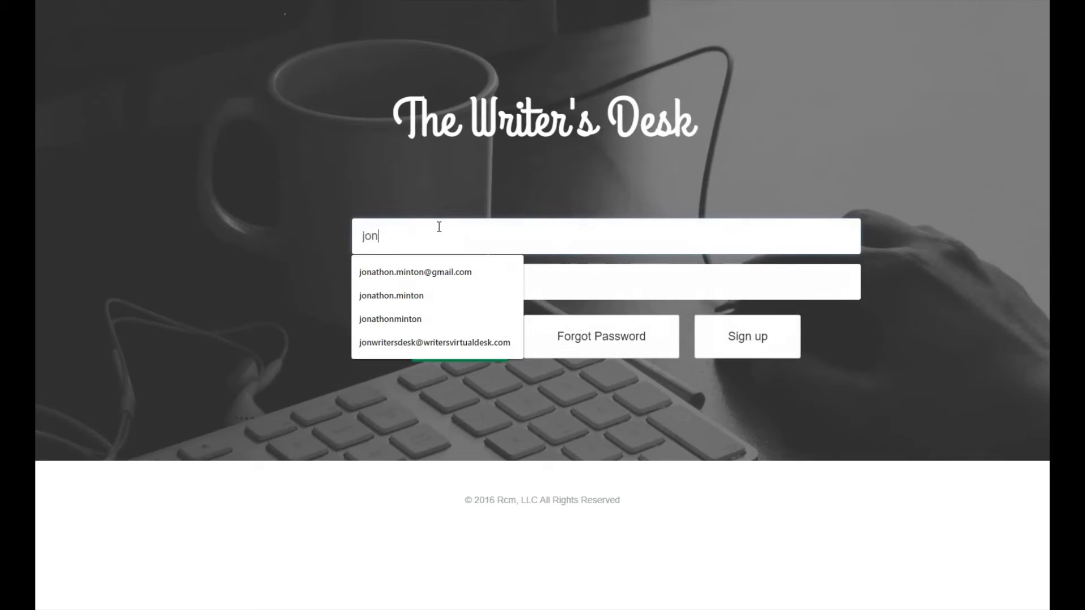
key("Down")
key("Tab")
type("•••••")
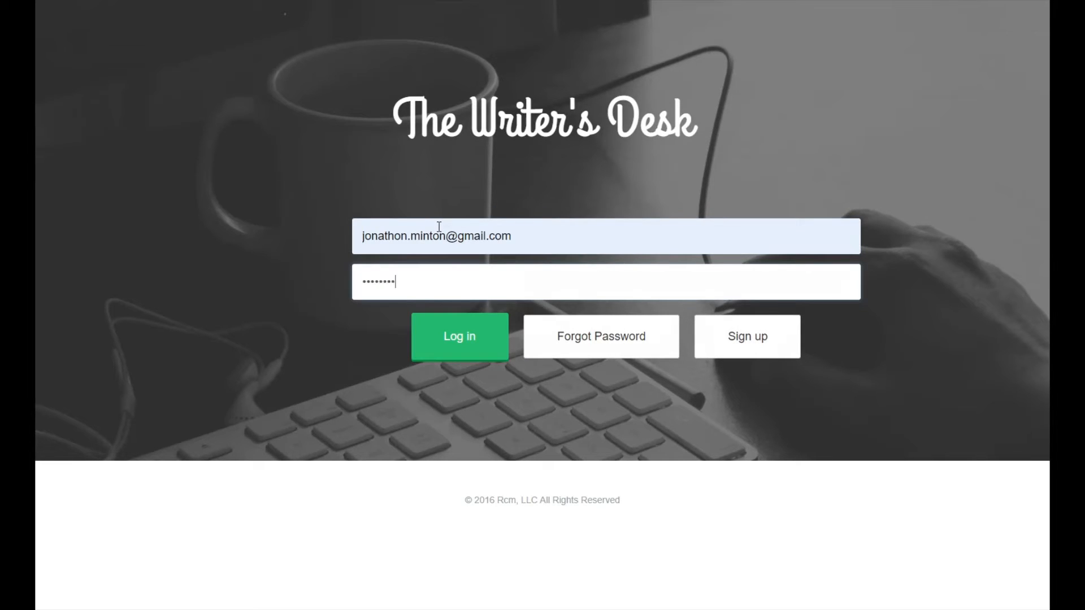
key("Return")
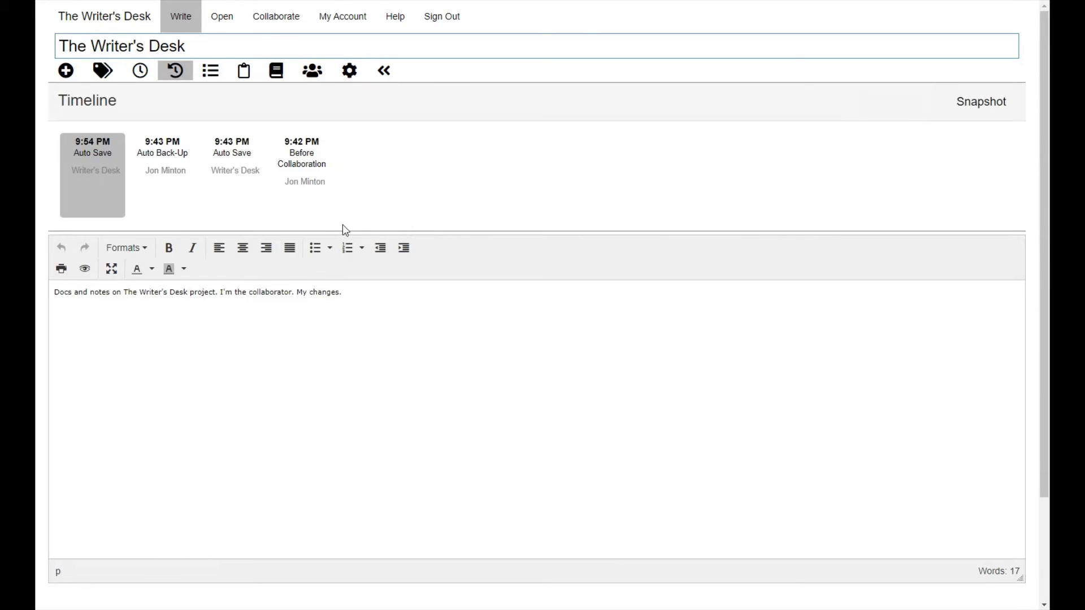
Review the collaborator's 'Change This' comment and 'Finish This' task, then close the panel.
left_click(249, 74)
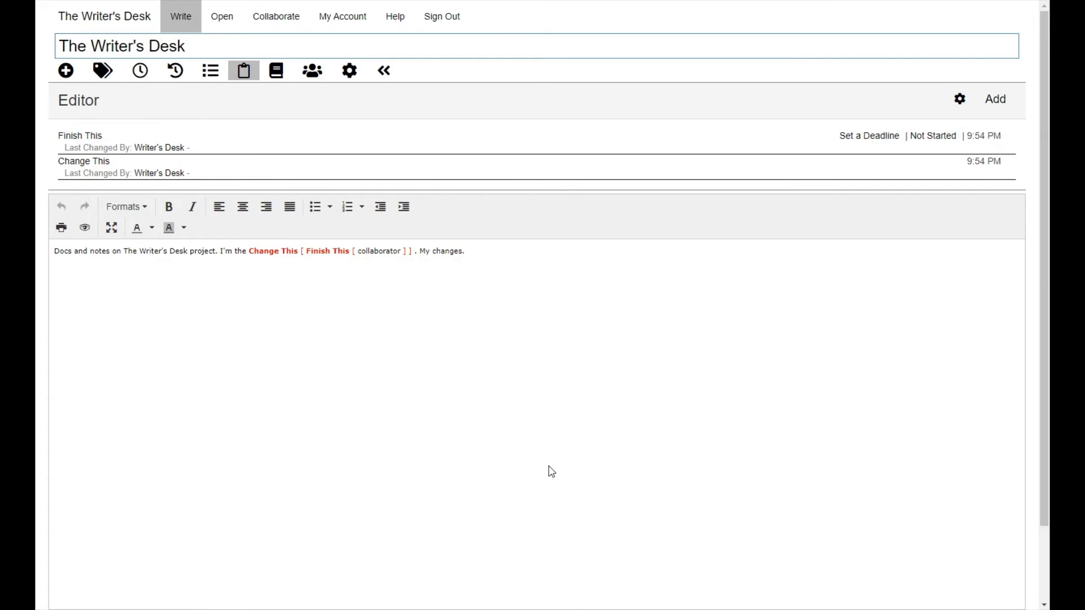
left_click(243, 71)
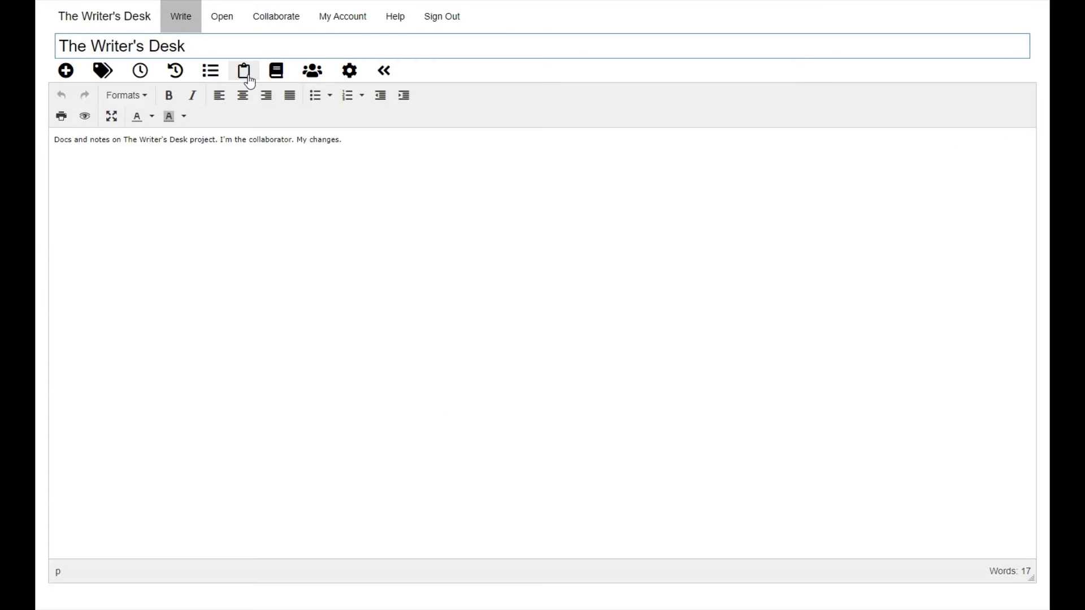